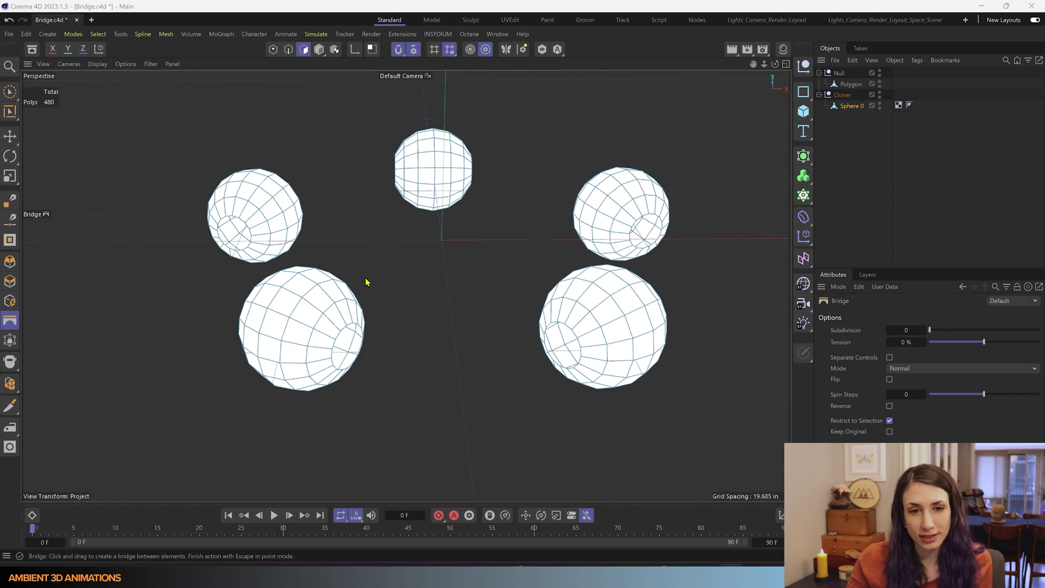
In Edges mode, clear the selection and loop-select the lower-left sphere's hole border
left_click(289, 50)
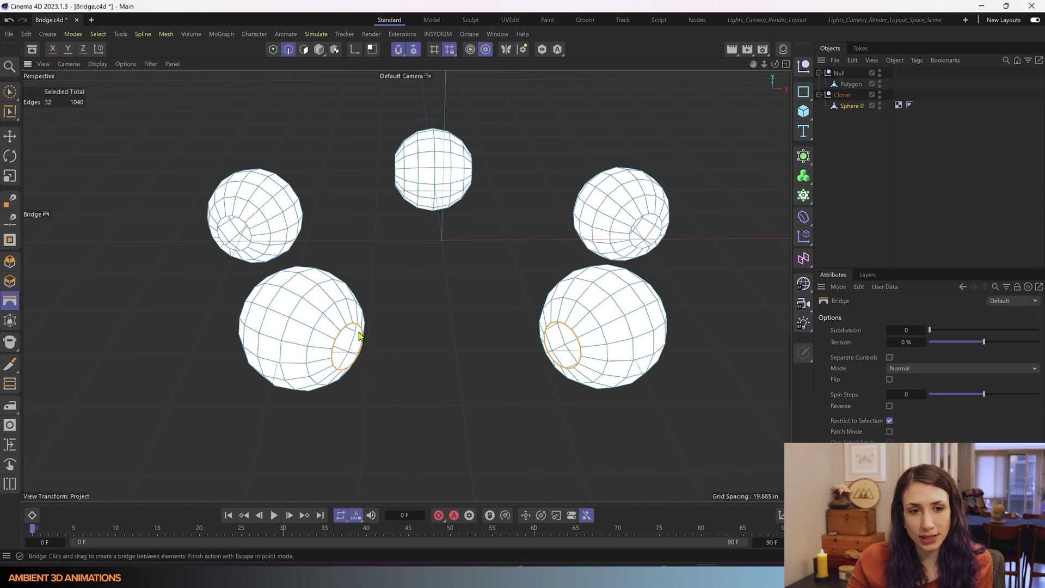
left_click(441, 338)
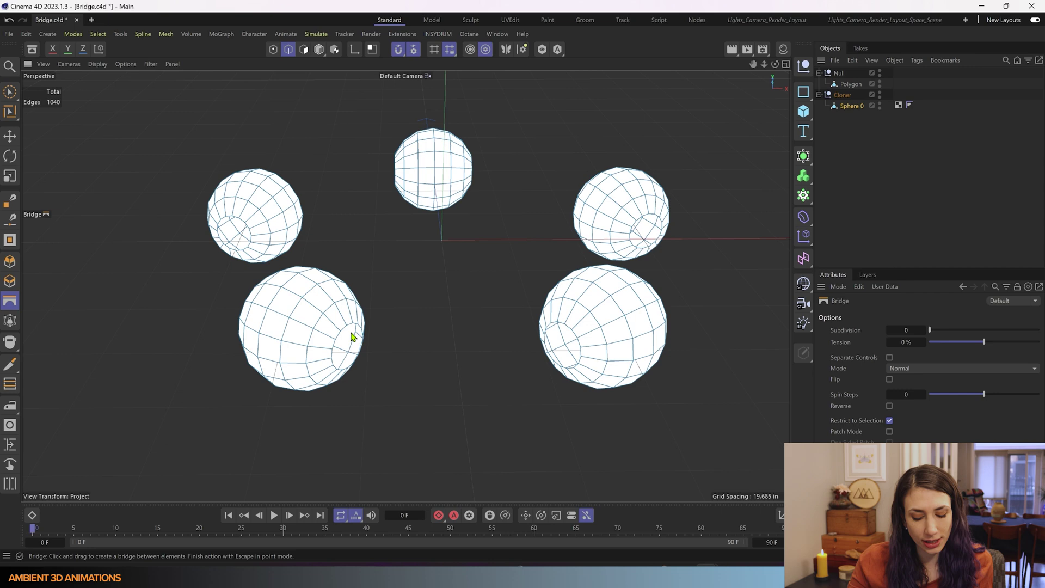
key("u")
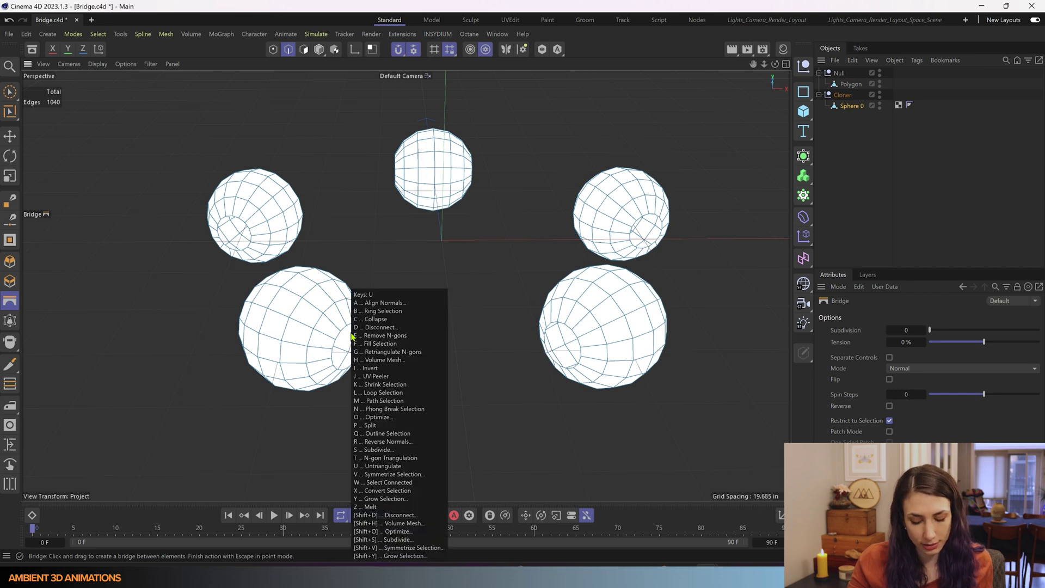
key("l")
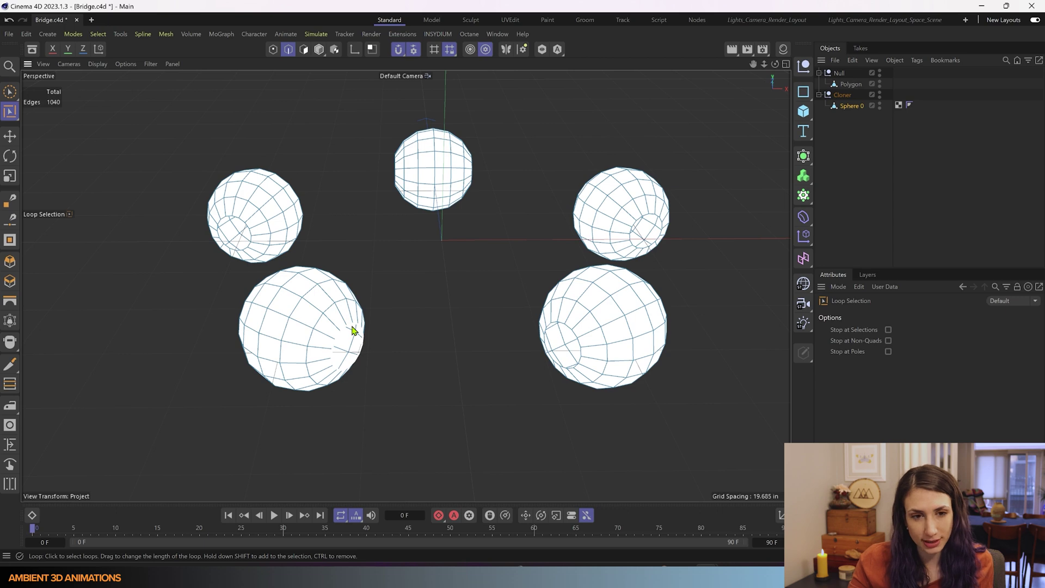
left_click(352, 330)
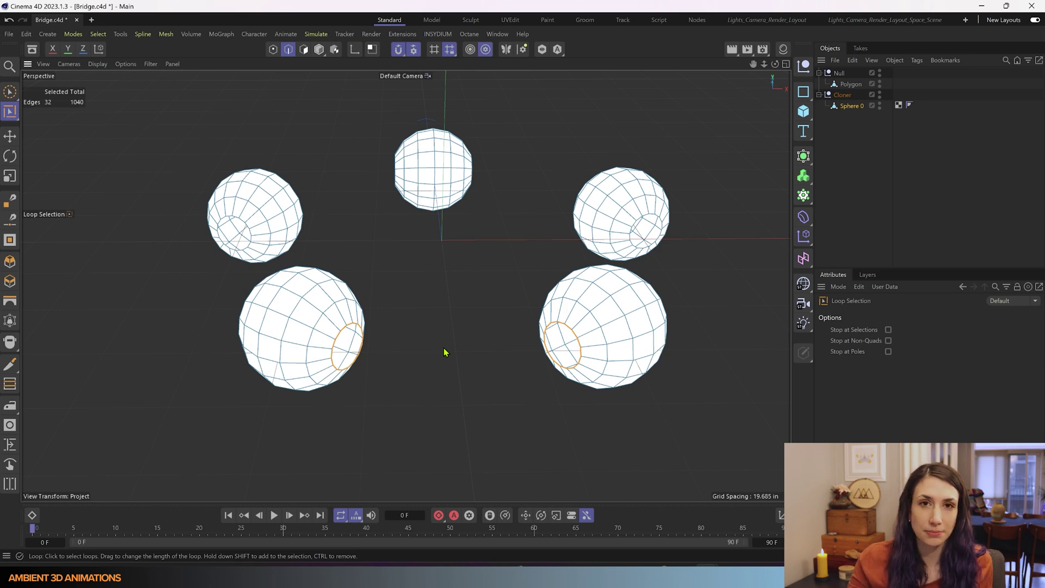
Bridge the lower-left sphere's hole loop to the lower-right sphere's loop
key("m")
key("b")
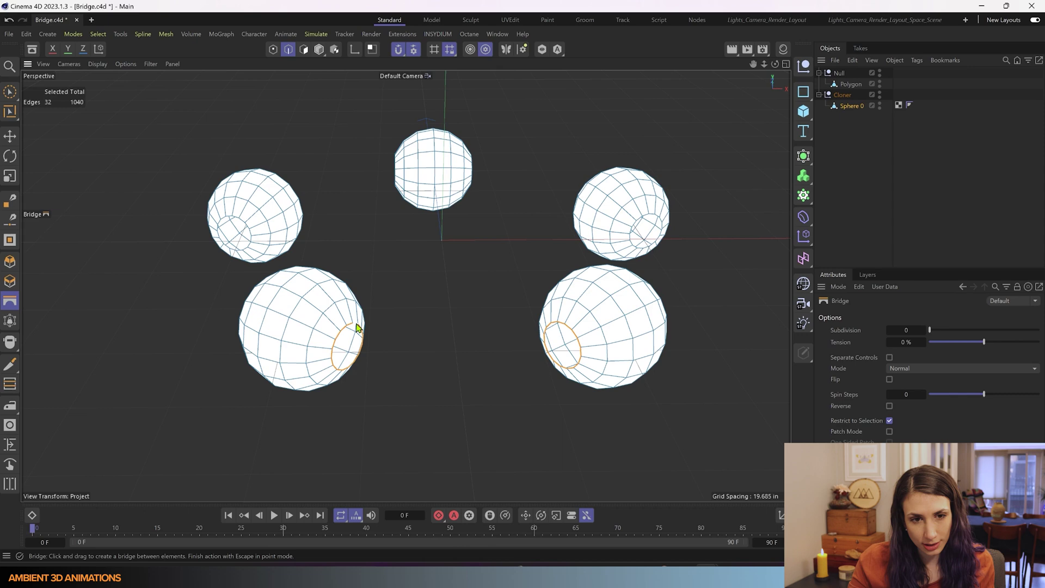
left_click_drag(354, 327, 554, 327)
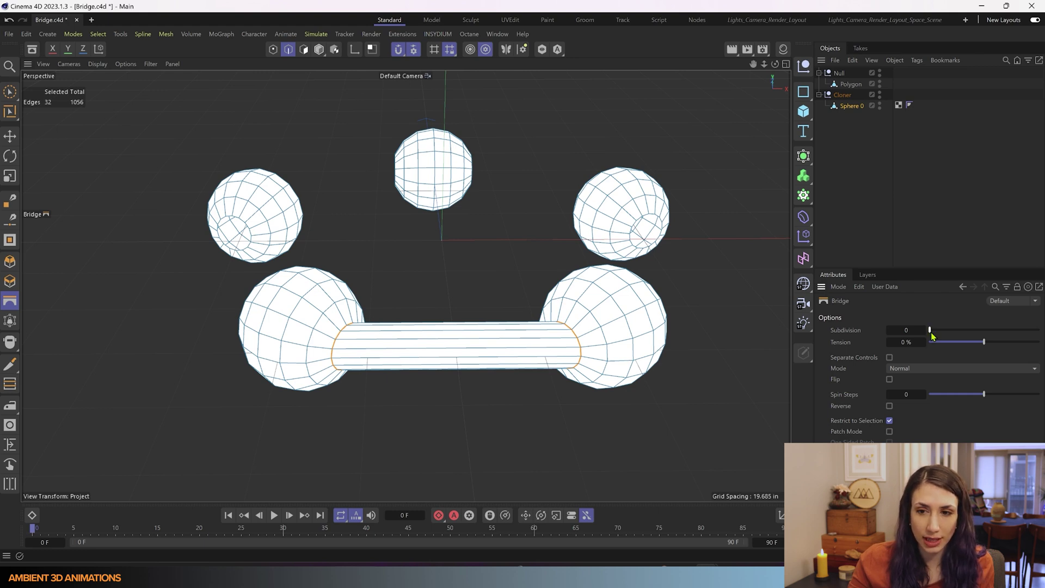
Give the bridge tube Subdivision 6 and Tension 21.1% for a gentle curve
left_click_drag(944, 337, 987, 353)
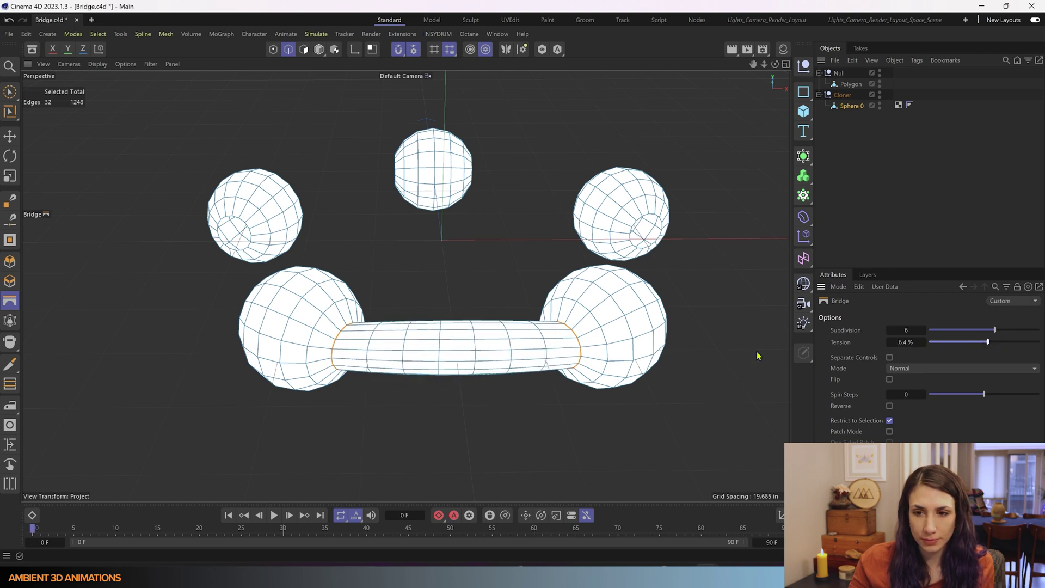
left_click_drag(579, 289, 592, 362, "alt")
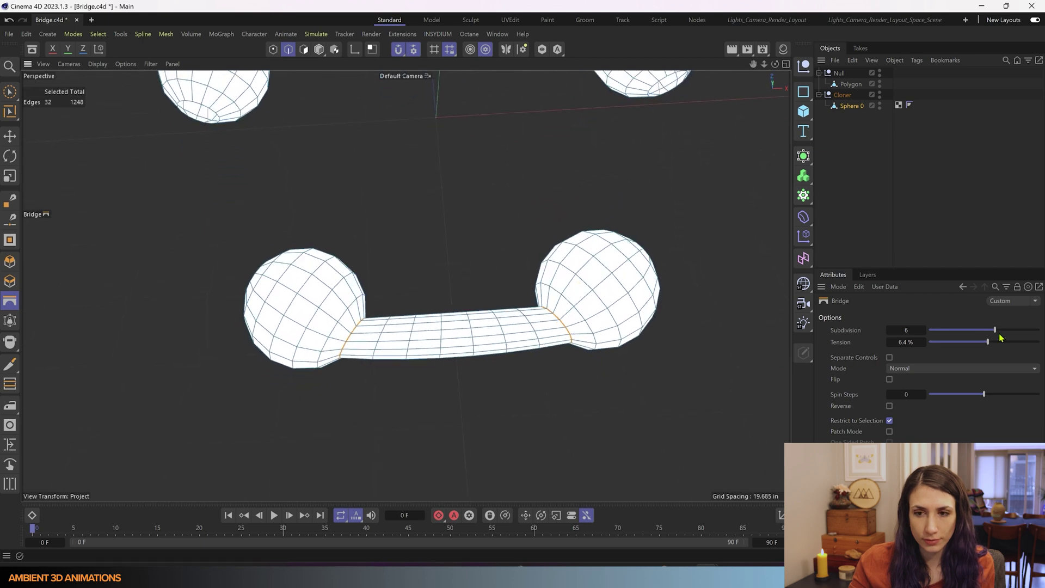
left_click_drag(989, 346, 998, 345)
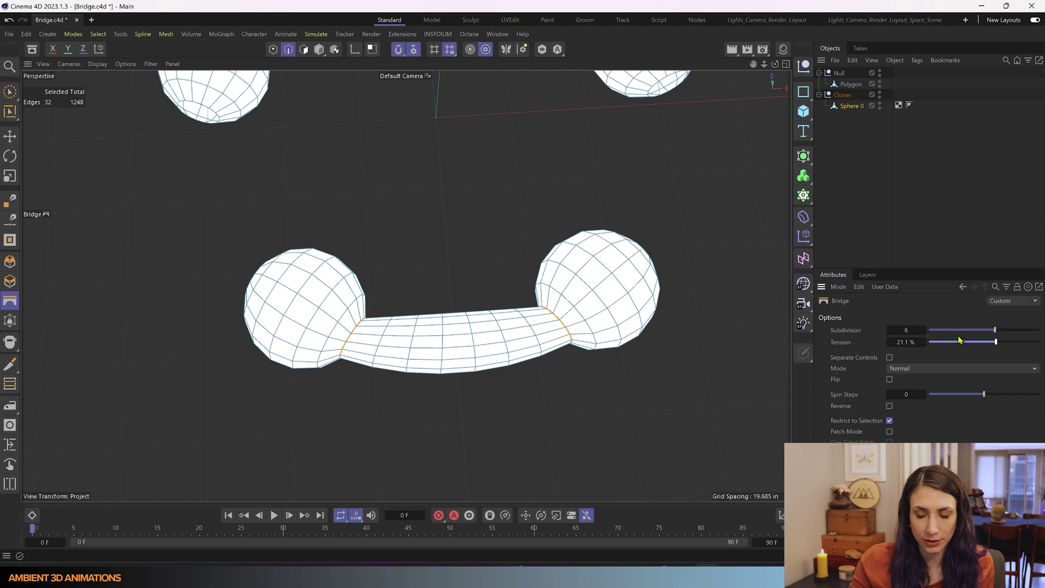
left_click_drag(492, 283, 459, 262, "alt")
left_click_drag(593, 352, 485, 374, "alt")
left_click_drag(532, 333, 282, 333, "alt")
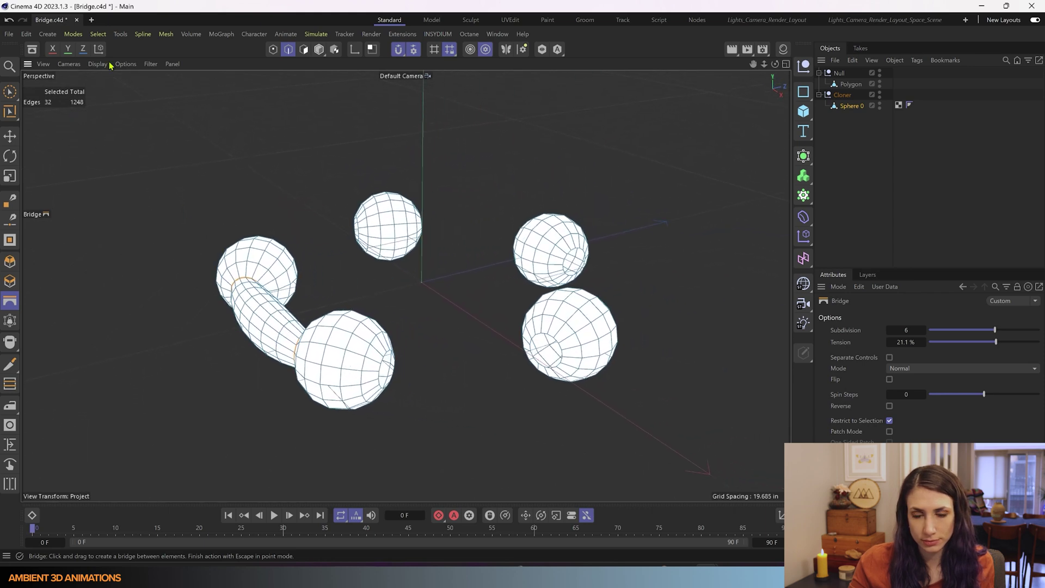
Loop-select neighbouring hole pairs and bridge them, closing the six-sphere ring of tubes
key("u")
key("l")
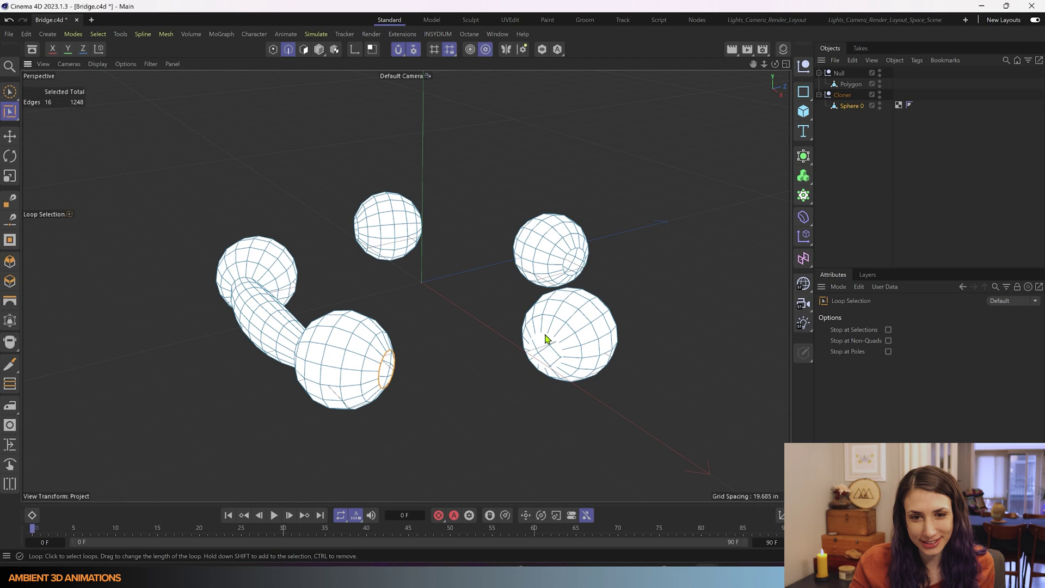
left_click(547, 339, "shift")
key("m")
key("b")
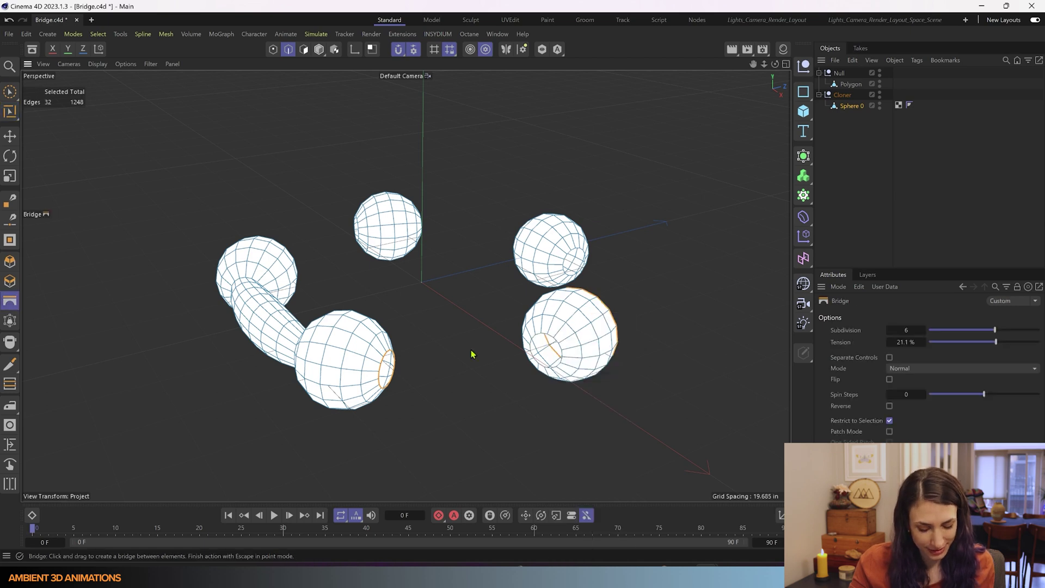
left_click_drag(390, 355, 544, 338)
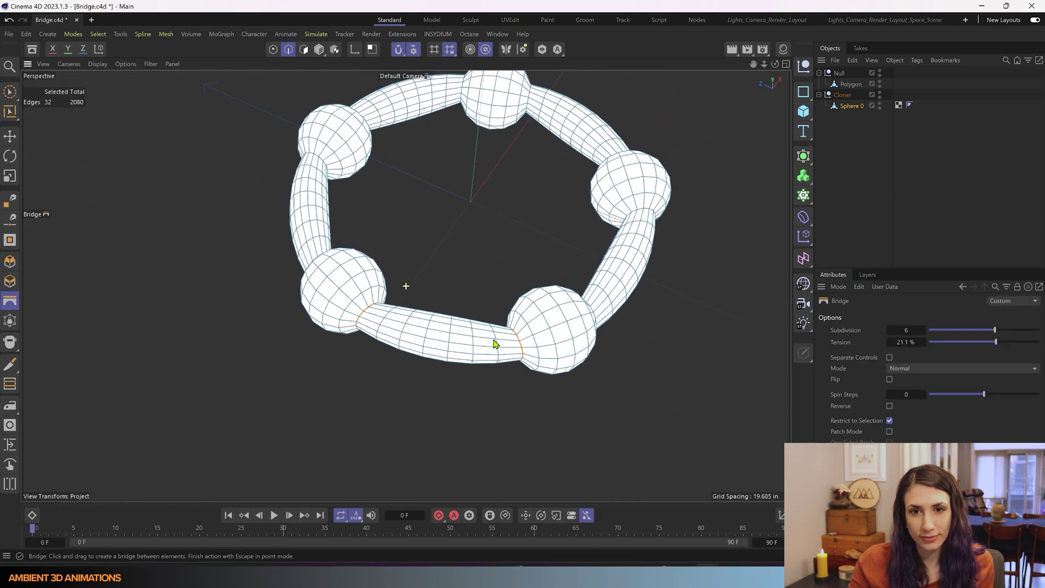
left_click_drag(495, 343, 415, 416, "alt")
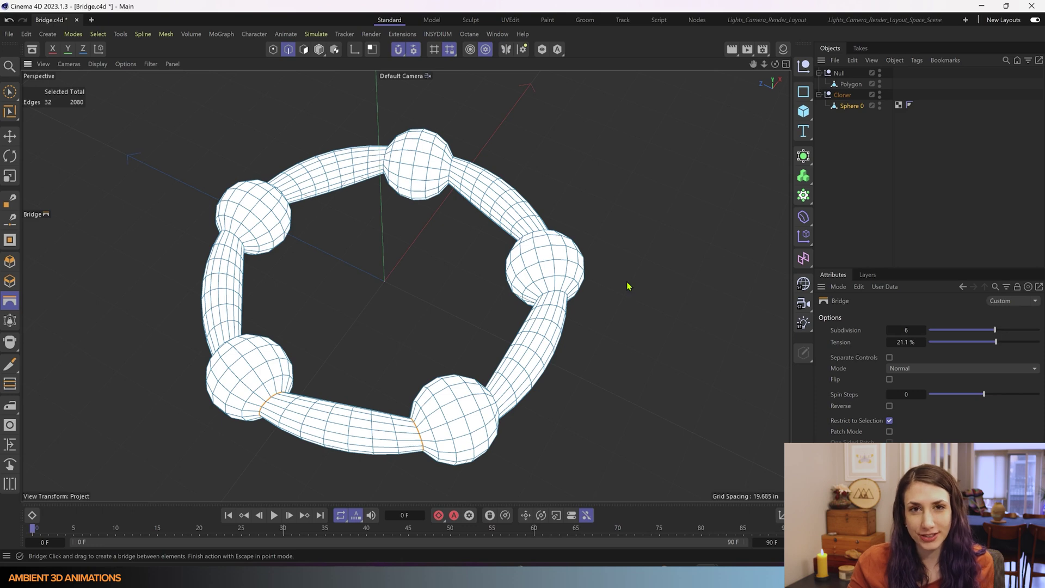
left_click_drag(497, 240, 401, 217, "alt")
left_click_drag(426, 345, 427, 305, "alt")
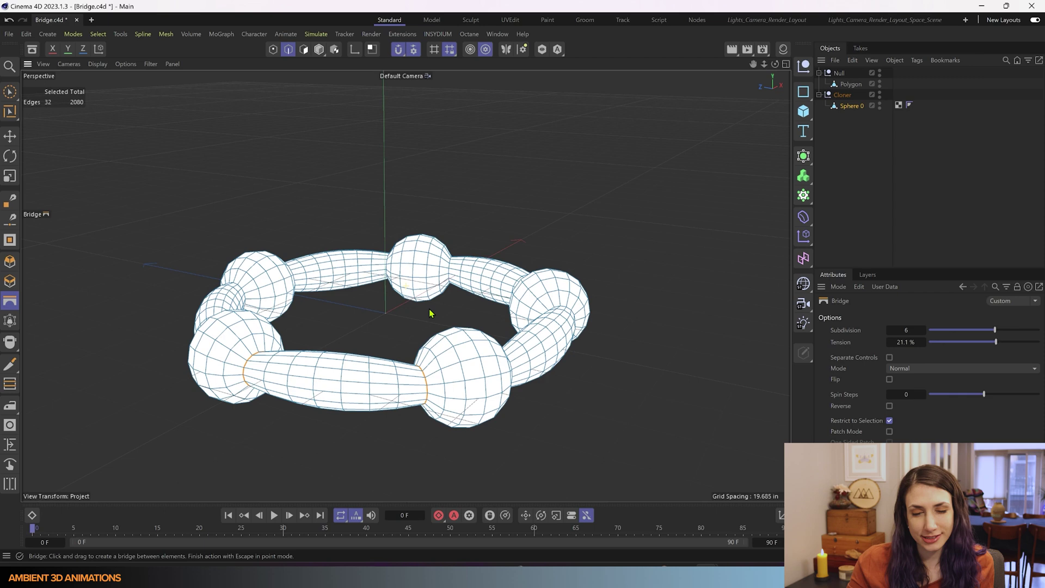
left_click_drag(251, 321, 346, 338, "alt")
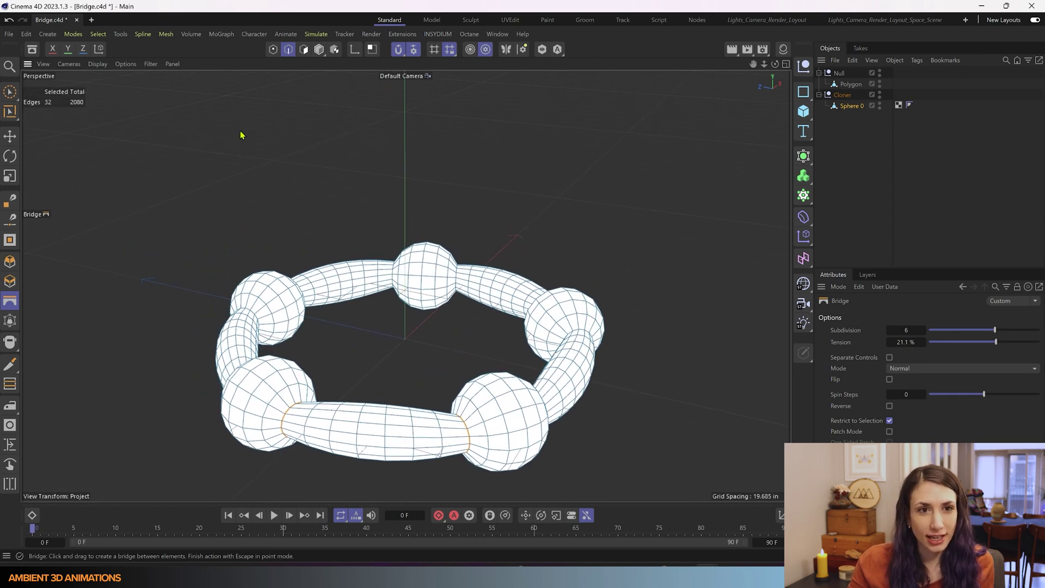
left_click(303, 51)
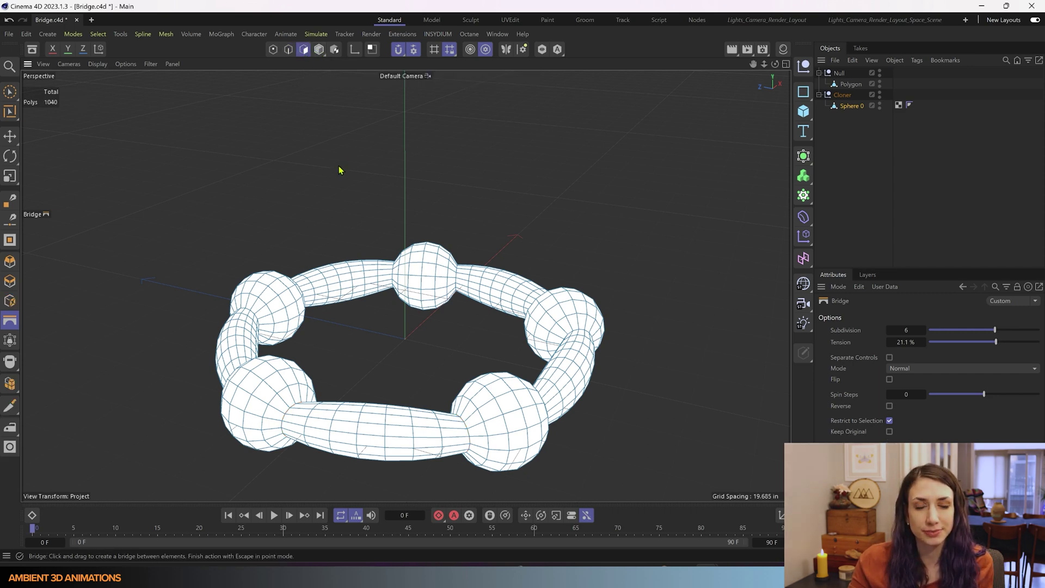
left_click_drag(408, 327, 399, 267, "alt")
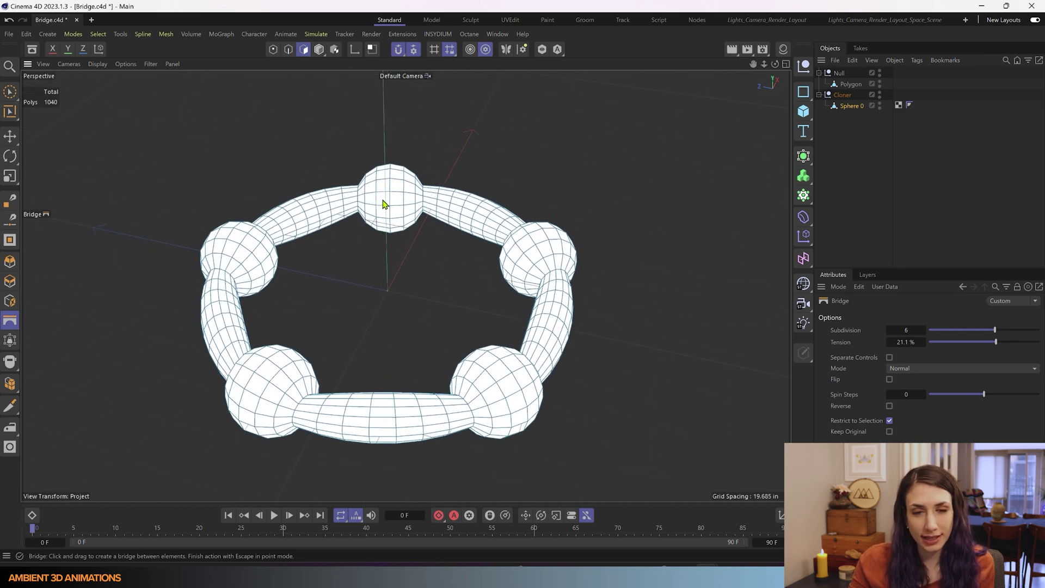
left_click_drag(383, 204, 267, 255)
scroll(257, 212, "up", 2)
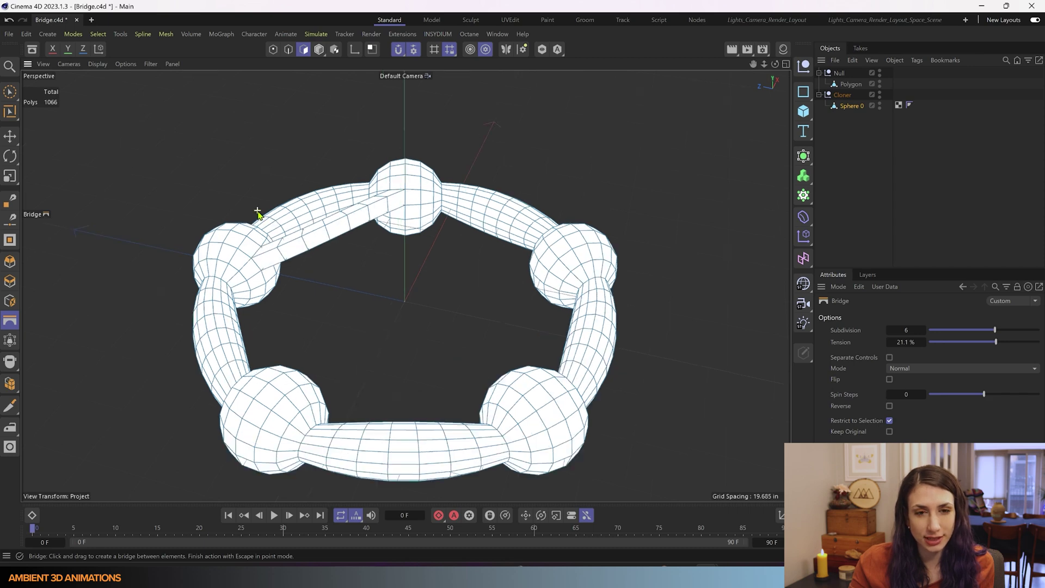
scroll(258, 213, "up", 1)
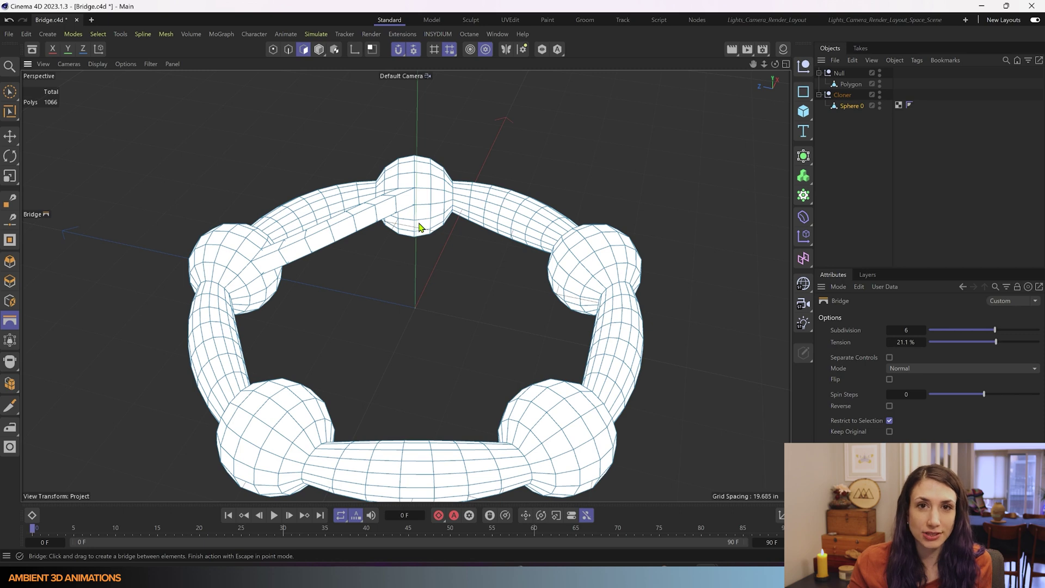
key("ctrl+z")
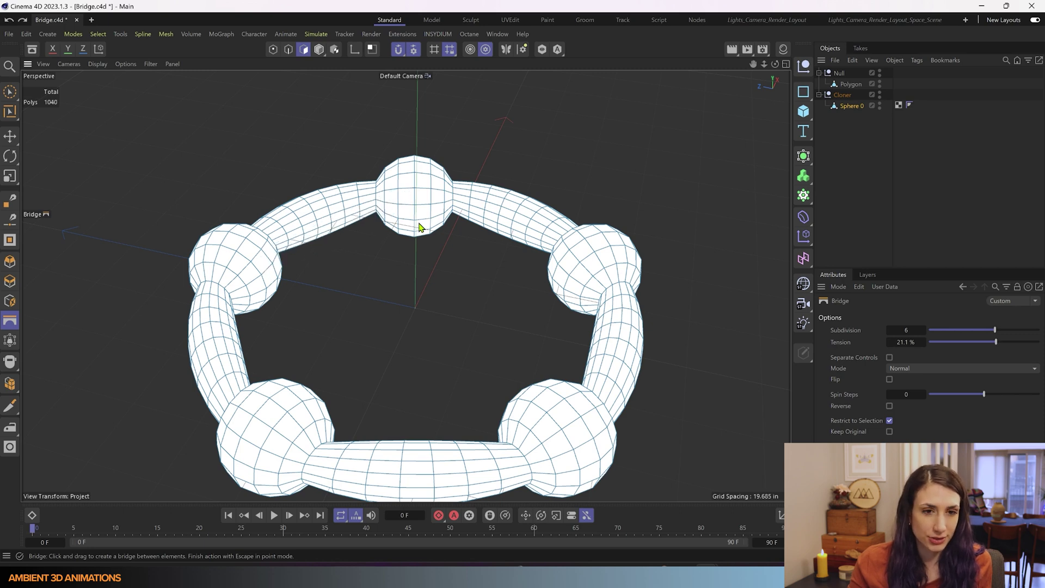
Brush-select polygons on the top and left spheres and bridge them with a tube
left_click(9, 92)
left_click(407, 197)
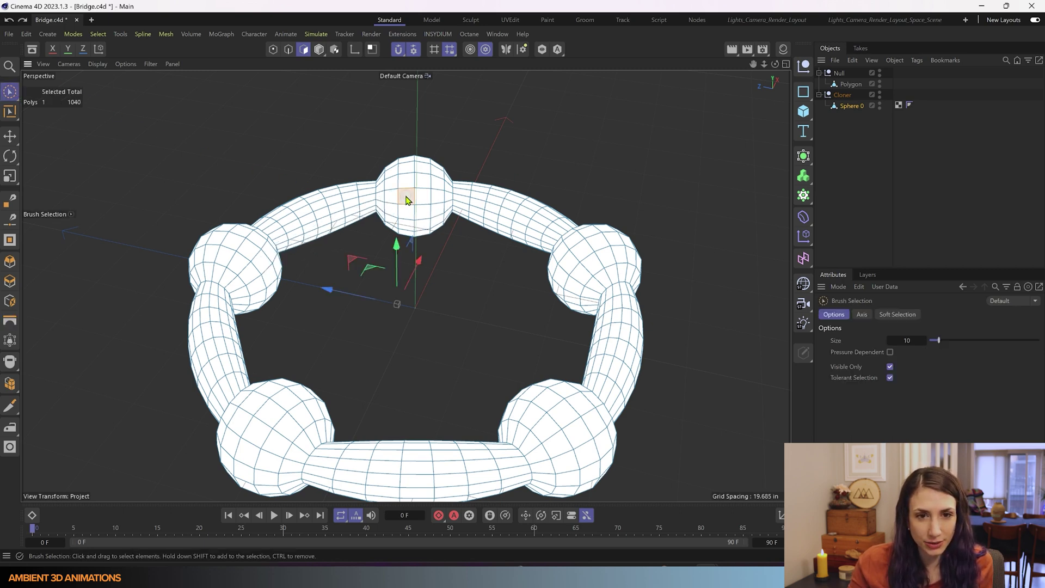
left_click_drag(366, 373, 332, 417, "alt")
scroll(316, 301, "up", 4)
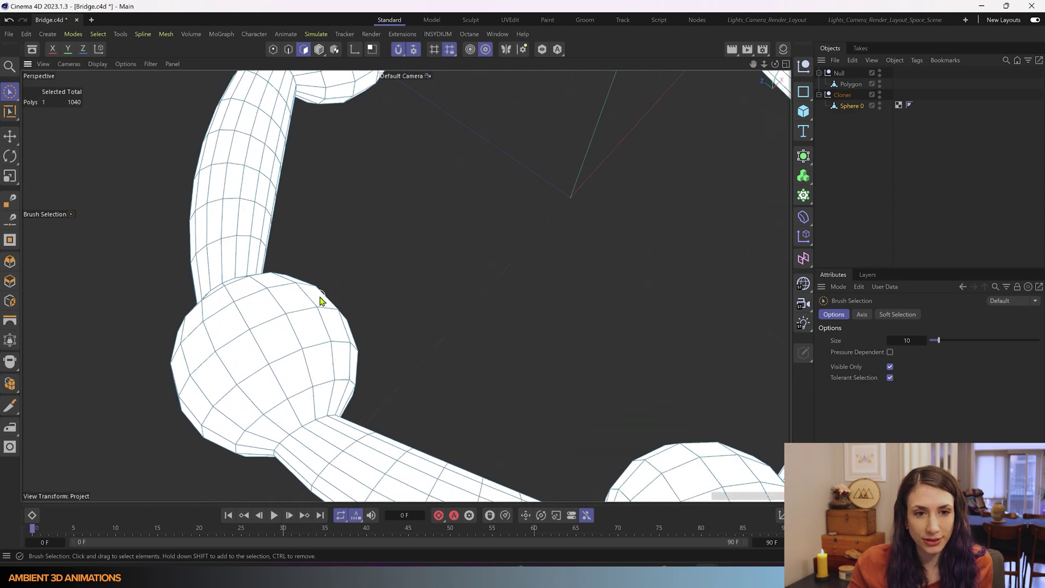
left_click(320, 300, "shift")
scroll(387, 291, "down", 5)
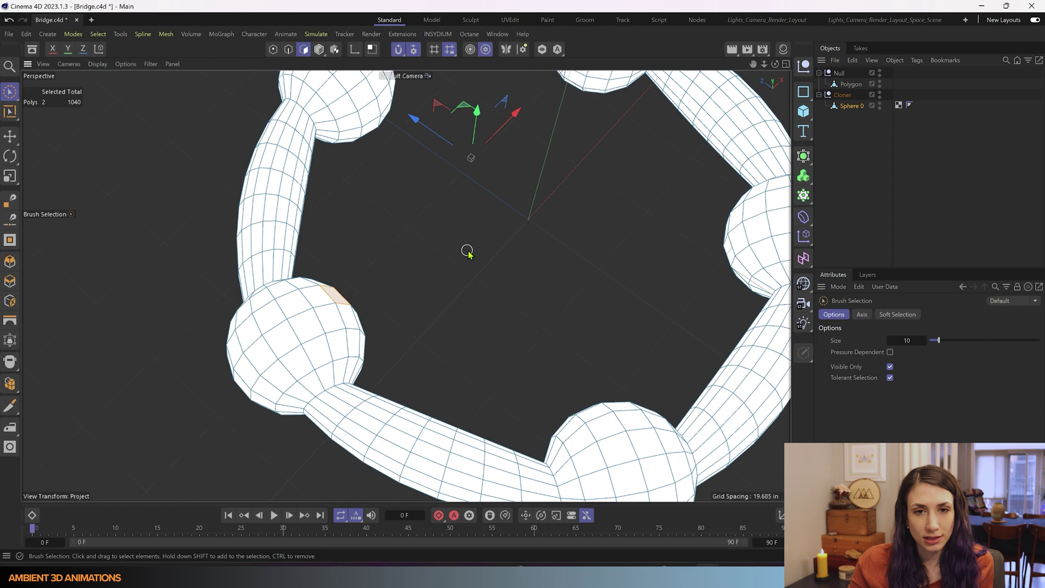
left_click_drag(466, 250, 446, 366, "alt")
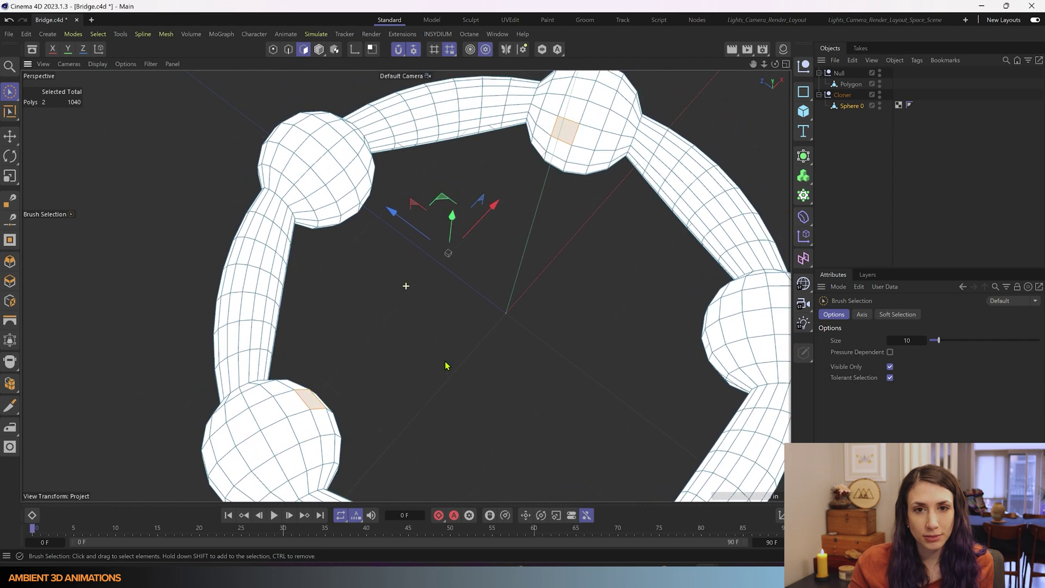
right_click(502, 325)
left_click(523, 349)
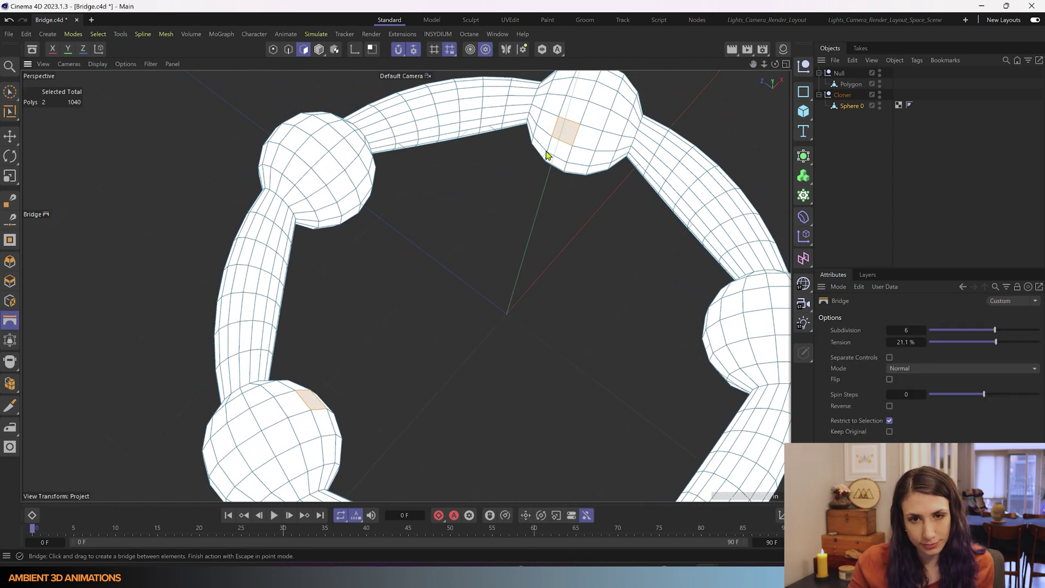
mouse_move(565, 134)
left_mouse_down()
mouse_move(481, 256)
mouse_move(357, 362)
mouse_move(330, 408)
left_mouse_up()
scroll(473, 384, "down", 2)
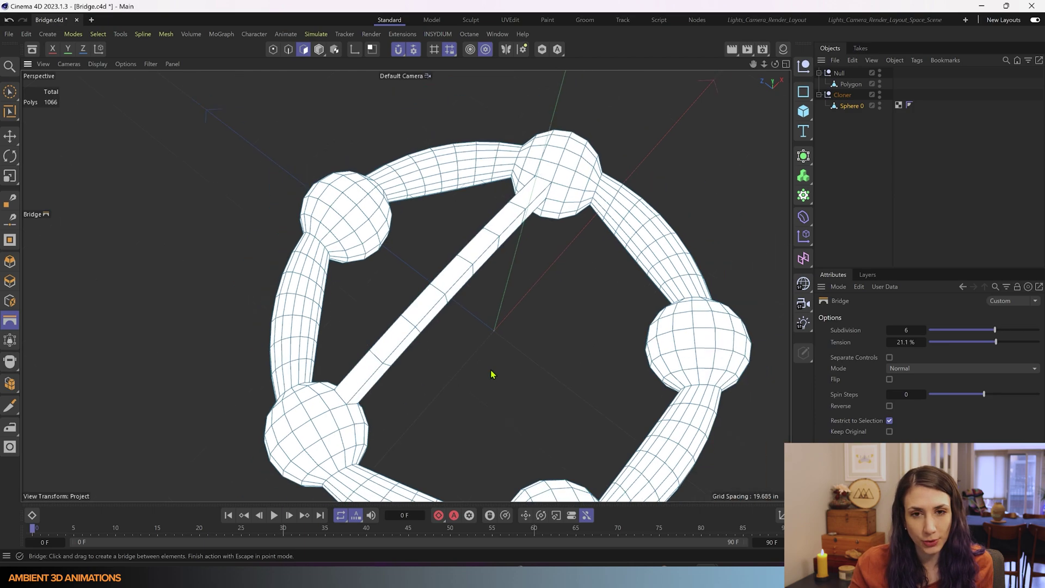
scroll(490, 316, "down", 3)
left_click_drag(455, 280, 395, 266, "alt")
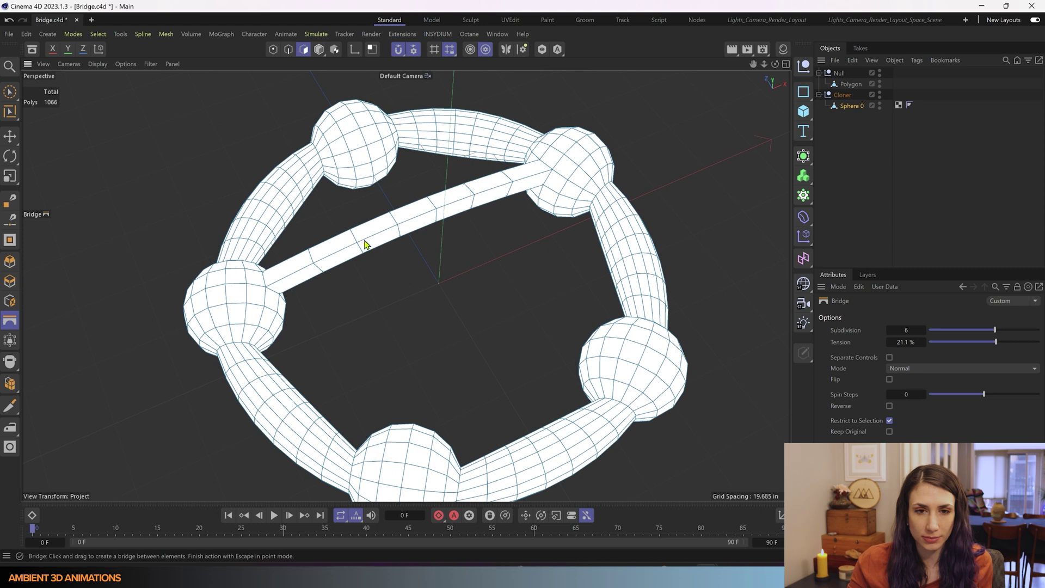
Bridge a left-sphere polygon to one on the lower-right sphere, adding a second crossing tube
left_click(305, 50)
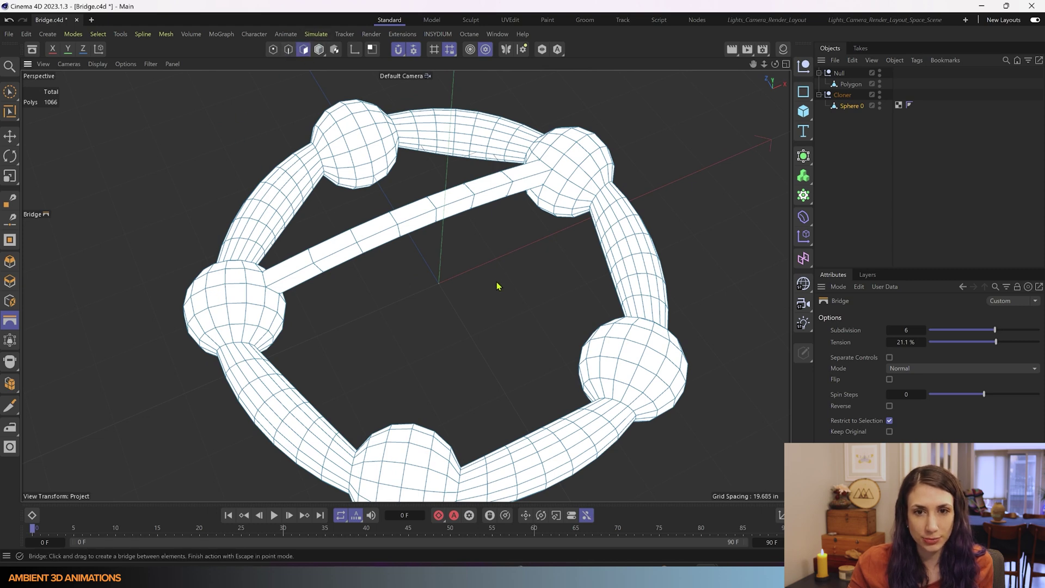
left_click(555, 187)
left_click_drag(406, 285, 328, 297, "alt")
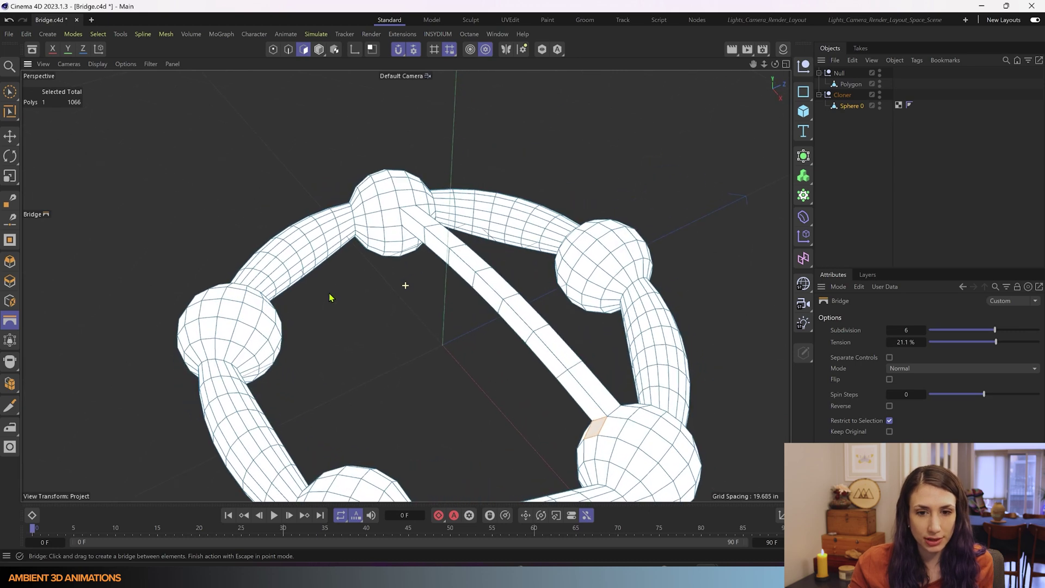
left_click(265, 328, "shift")
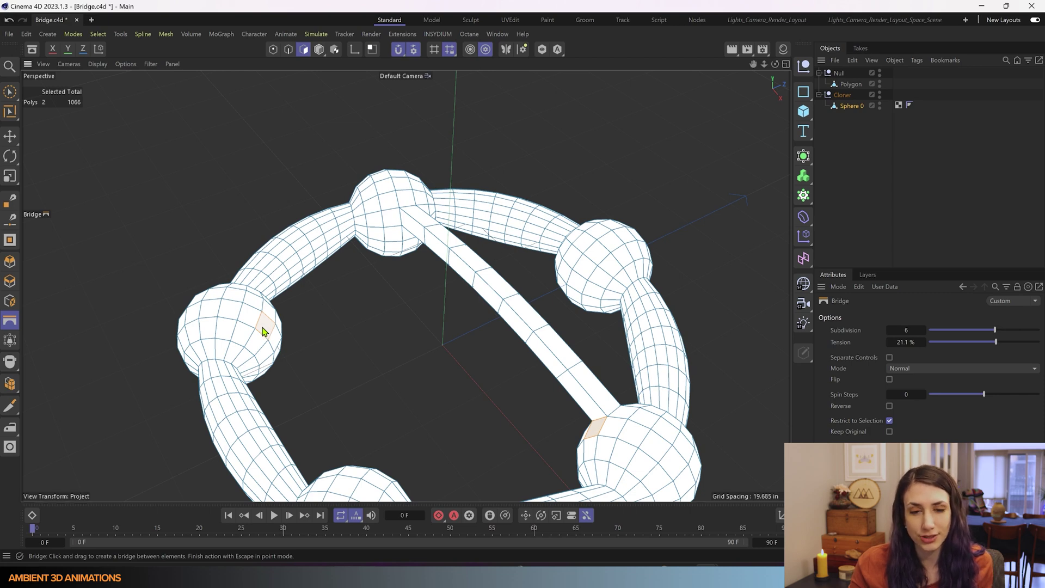
right_click(263, 331)
key("Escape")
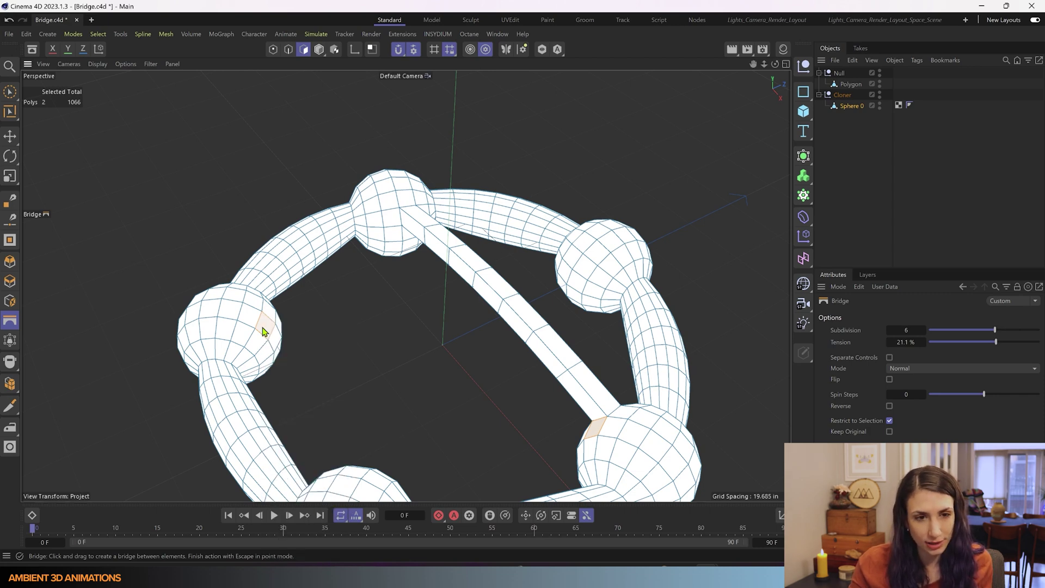
left_click_drag(265, 333, 351, 366)
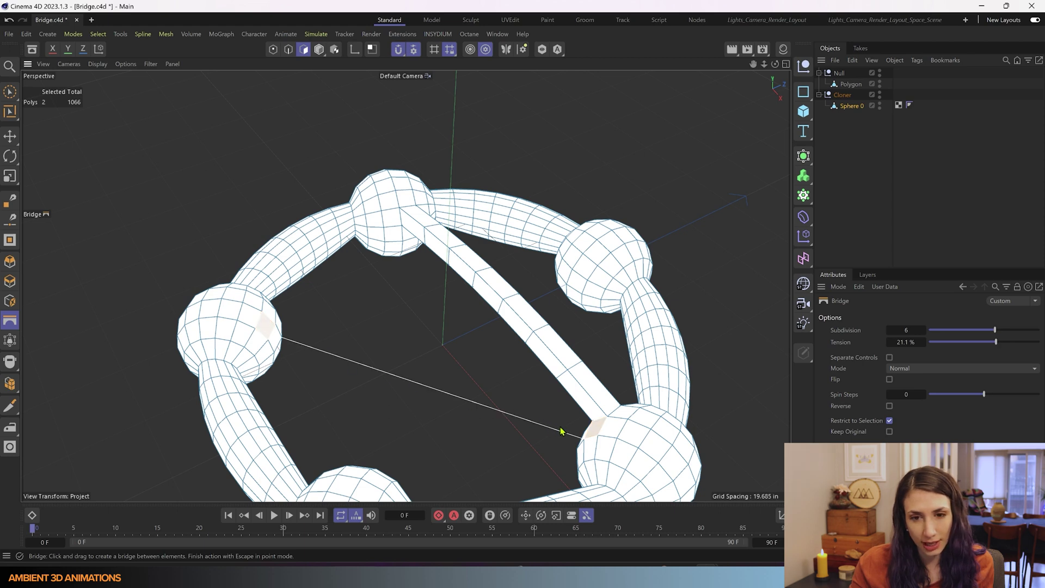
left_click_drag(561, 432, 580, 439)
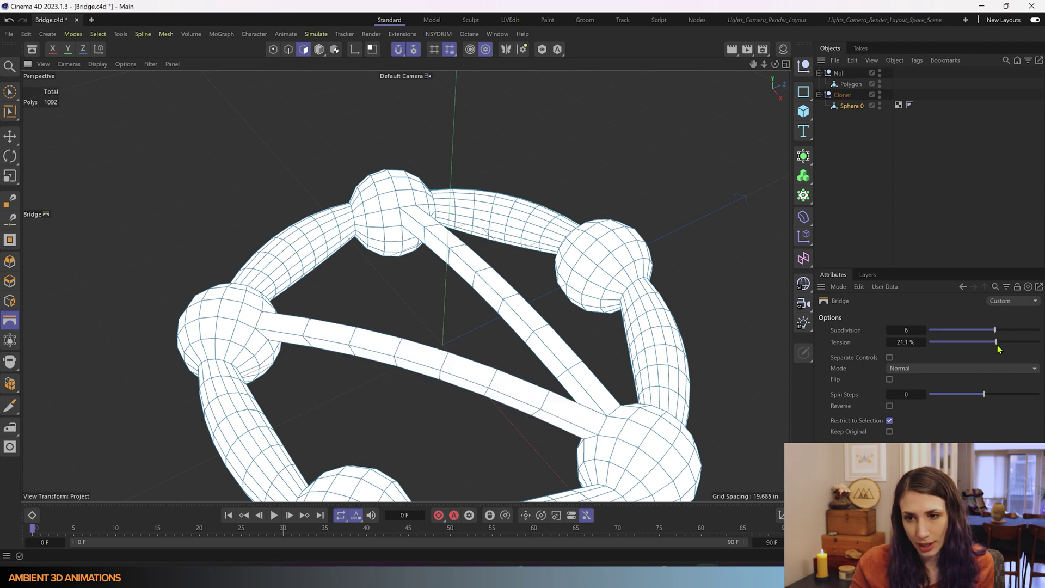
Set the new cross tube's bridge to Subdivision 10 and Tension -22.1%
left_click_drag(998, 347, 1040, 334)
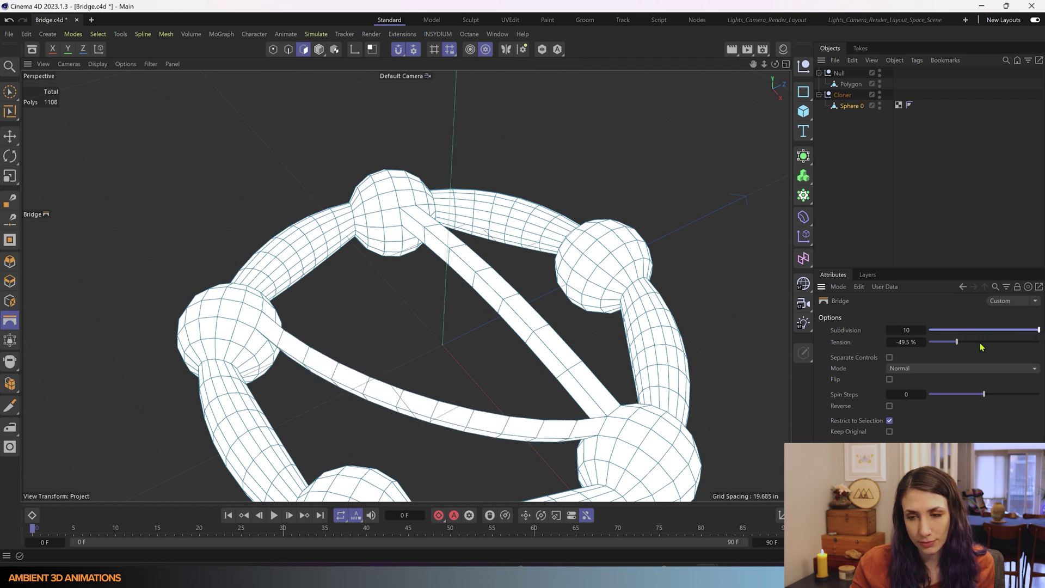
mouse_move(956, 343)
left_mouse_down()
mouse_move(1010, 343)
mouse_move(946, 343)
left_mouse_up()
left_click_drag(457, 329, 427, 273, "alt")
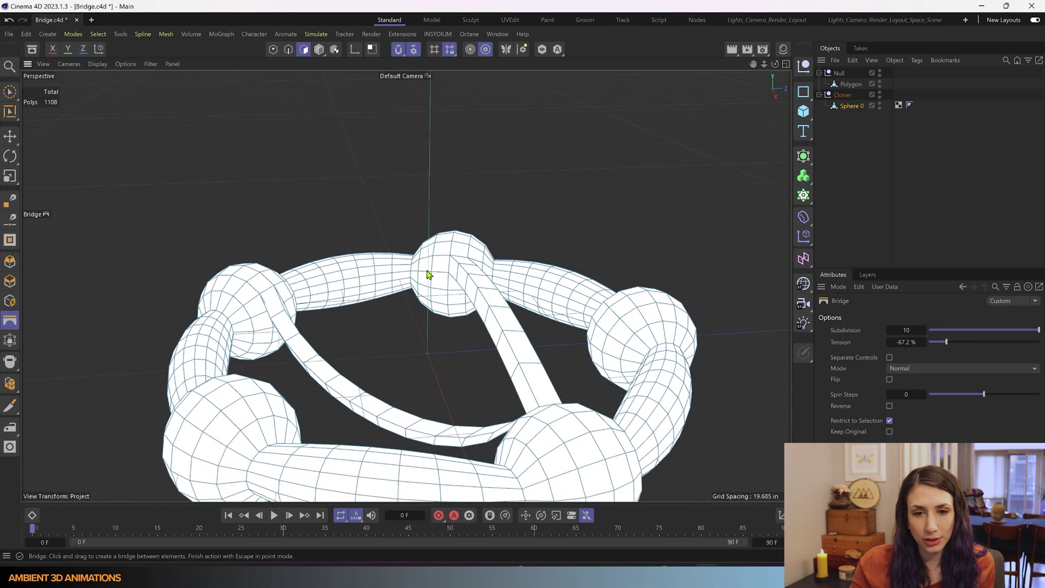
left_click_drag(947, 343, 973, 338)
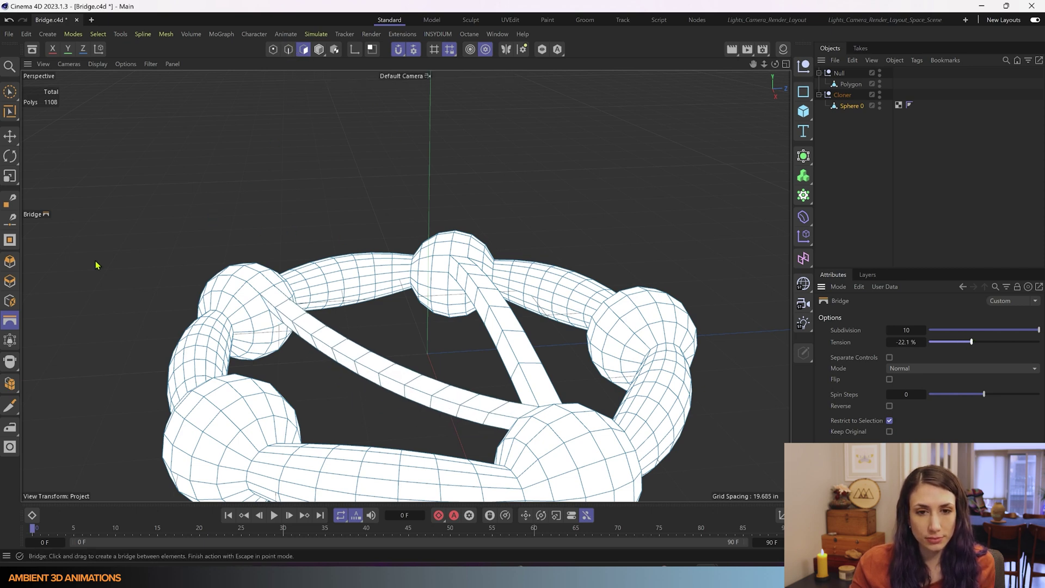
Brush-select one edge on each crossing tube and bridge them with a crossbar
left_click(10, 91)
left_click(288, 49)
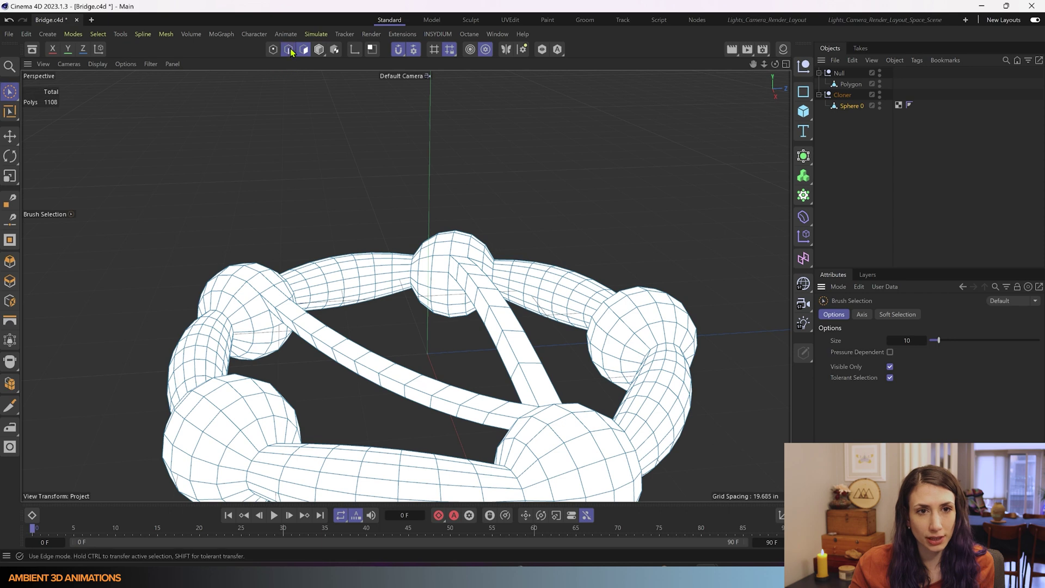
scroll(474, 354, "up", 4)
left_click(525, 311)
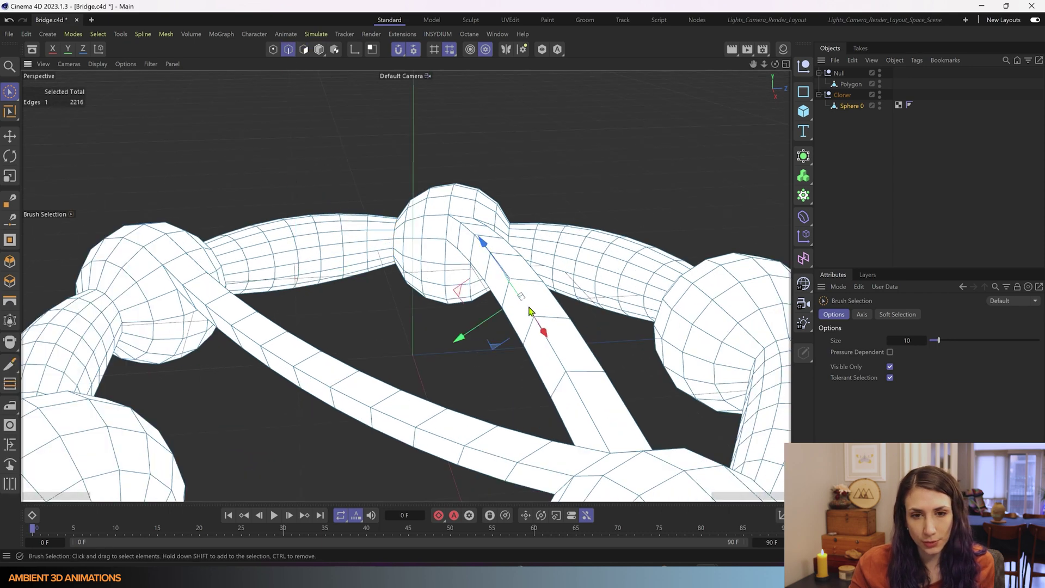
left_click(388, 381, "shift")
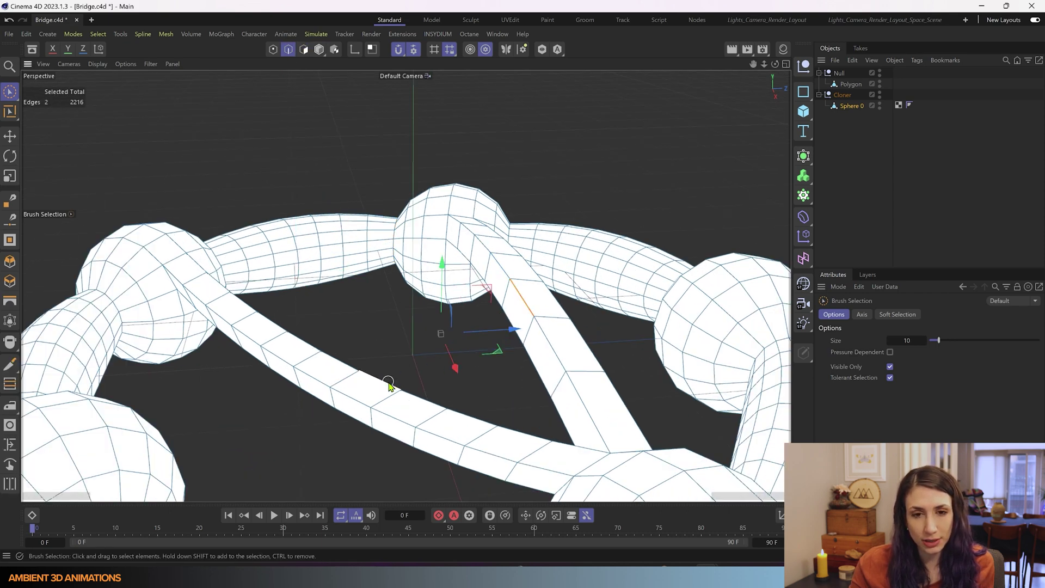
right_click(471, 368)
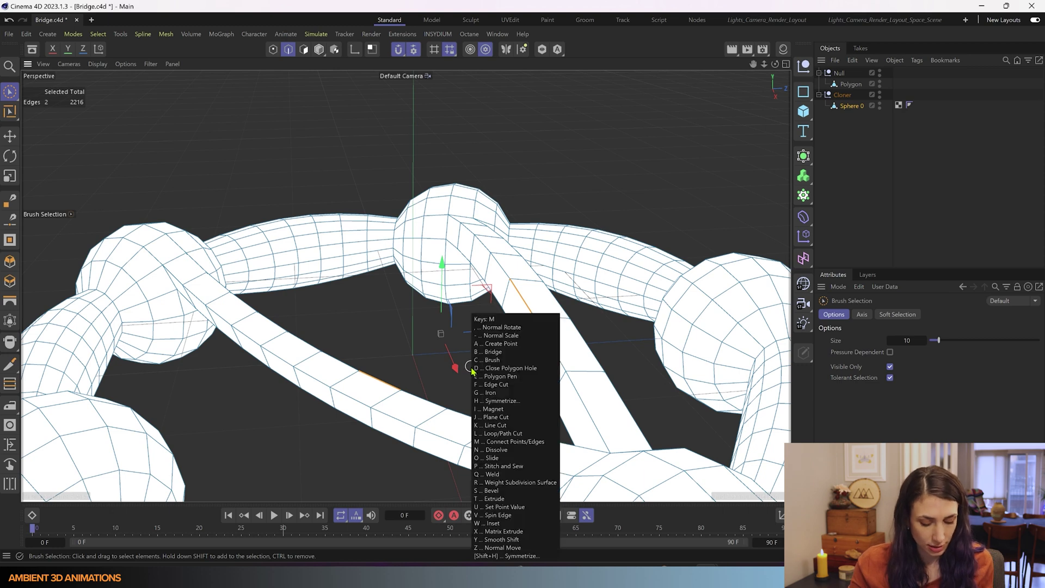
left_click(508, 334)
left_click_drag(526, 305, 449, 363)
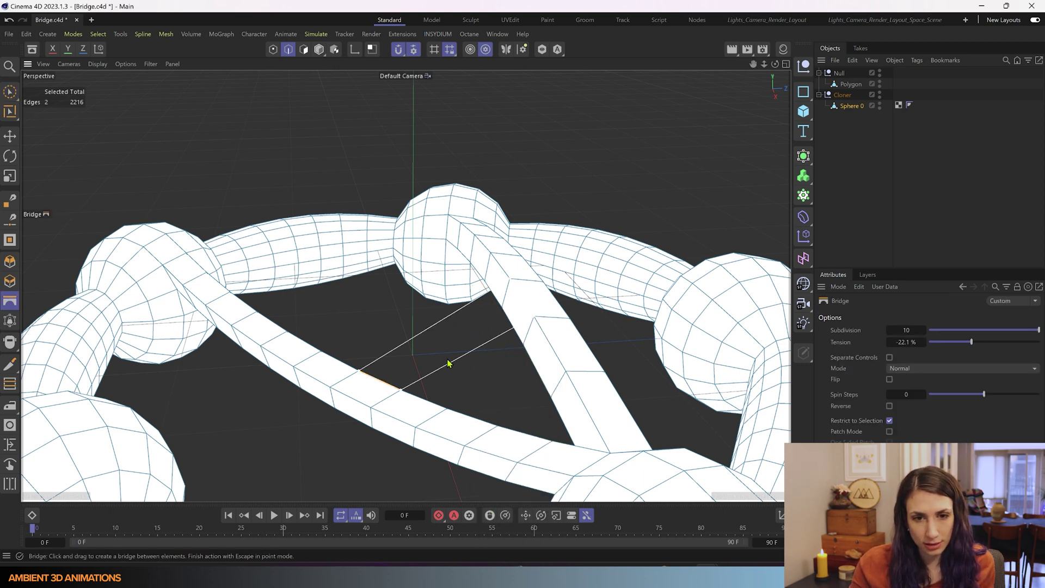
left_click_drag(388, 385, 380, 305)
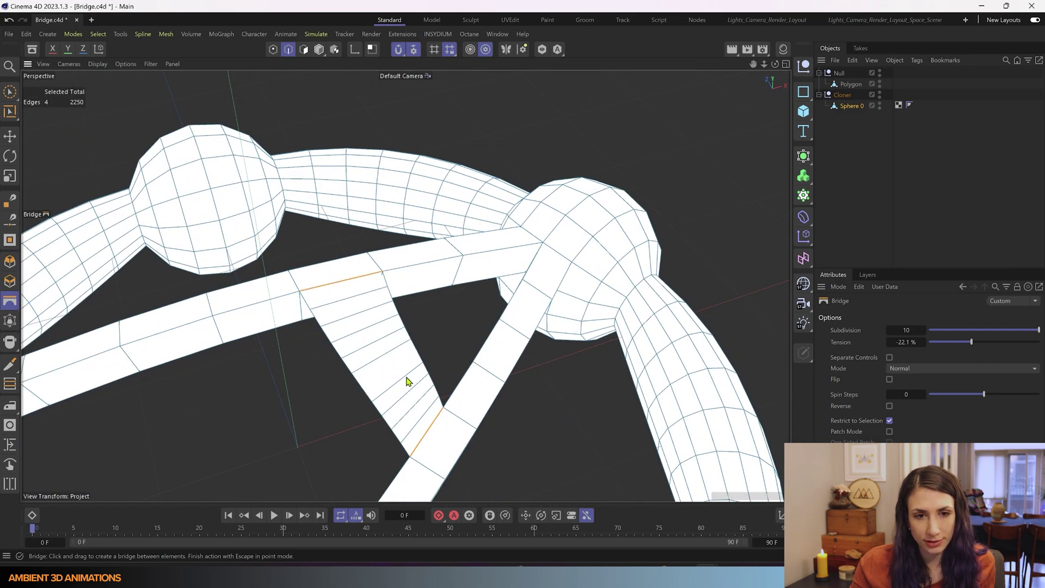
Set the edge bridge to Subdivision 10 and Tension 34.8%
left_click_drag(331, 464, 363, 418, "alt")
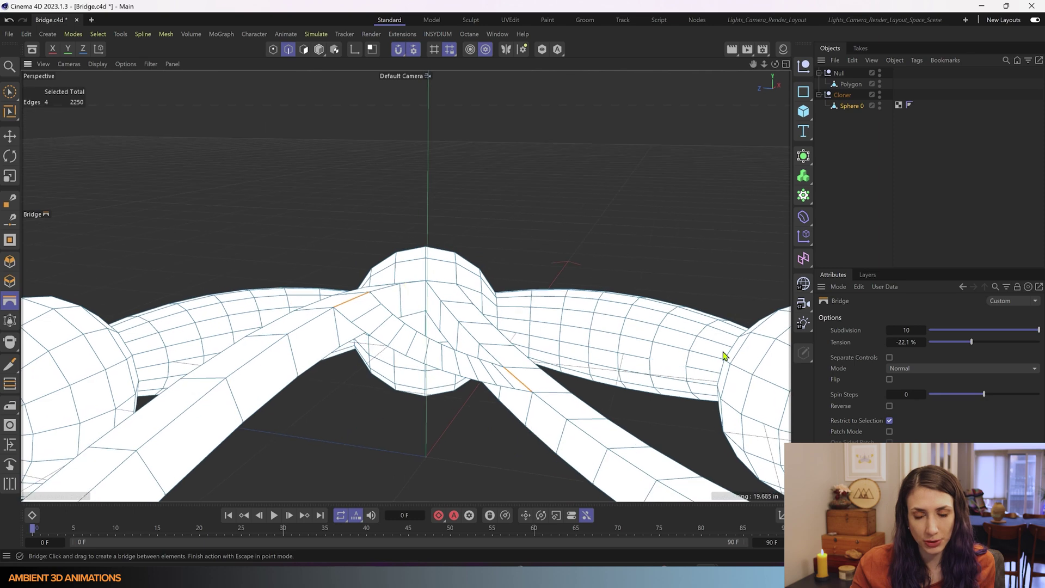
mouse_move(971, 343)
left_mouse_down()
mouse_move(1020, 341)
mouse_move(964, 352)
left_mouse_up()
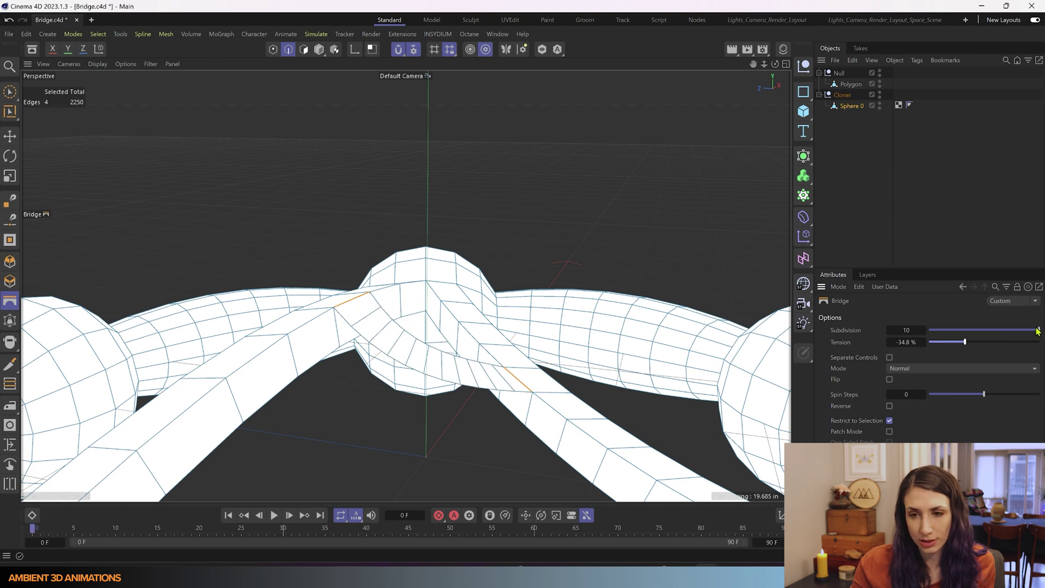
mouse_move(1038, 330)
left_mouse_down()
mouse_move(925, 331)
mouse_move(1038, 330)
left_mouse_up()
scroll(433, 354, "down", 3)
mouse_move(436, 354)
left_mouse_down("alt")
mouse_move(443, 408)
mouse_move(457, 221)
mouse_move(481, 292)
mouse_move(497, 290)
mouse_move(483, 363)
mouse_move(503, 260)
mouse_move(525, 231)
mouse_move(471, 241)
mouse_move(443, 344)
left_mouse_up("alt")
scroll(461, 228, "down", 3)
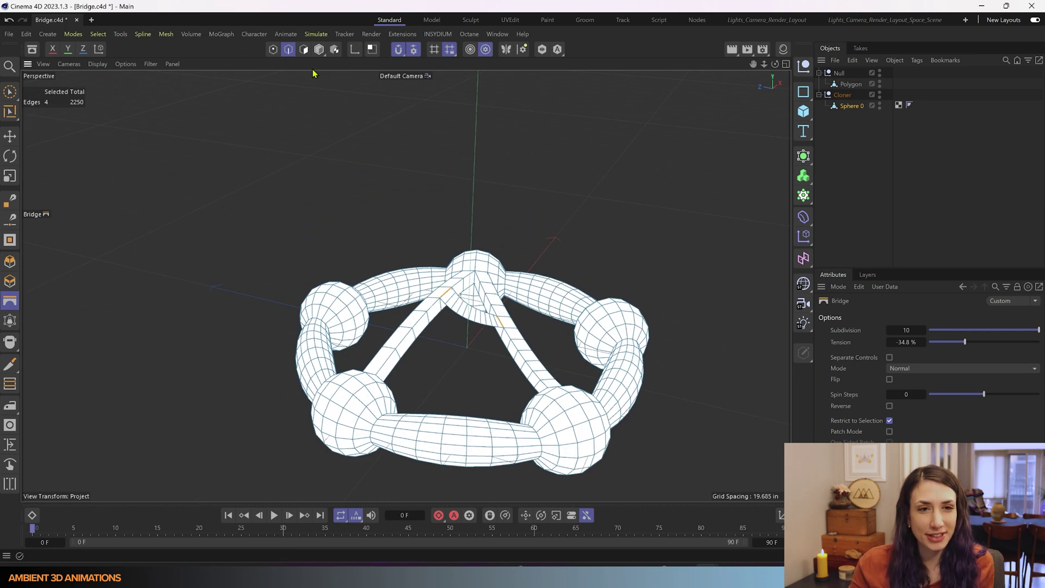
Hide the Cloner's sphere ring and select the four-point Polygon object in Point mode
double_click(880, 93)
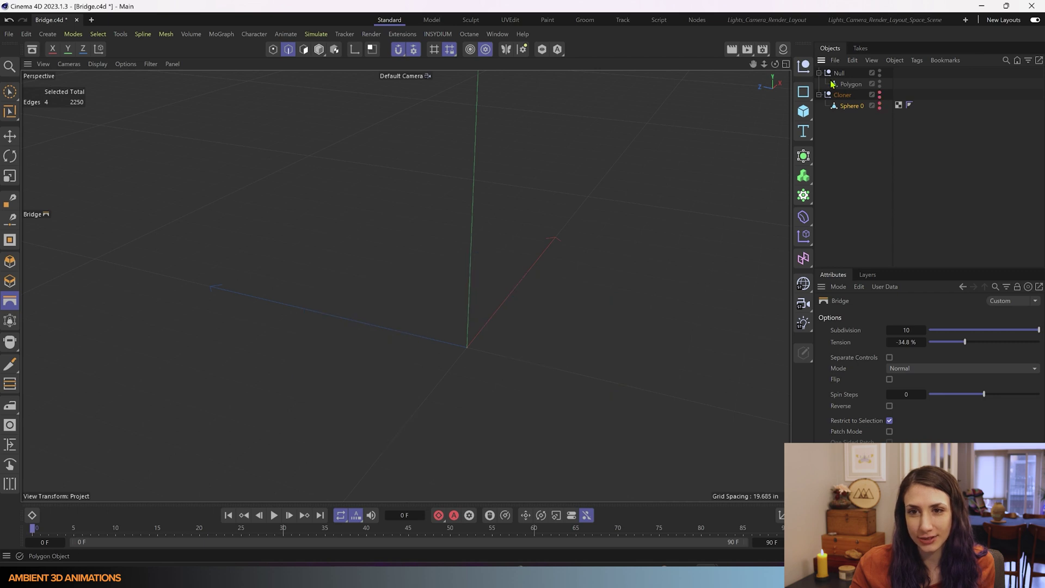
left_click(272, 49)
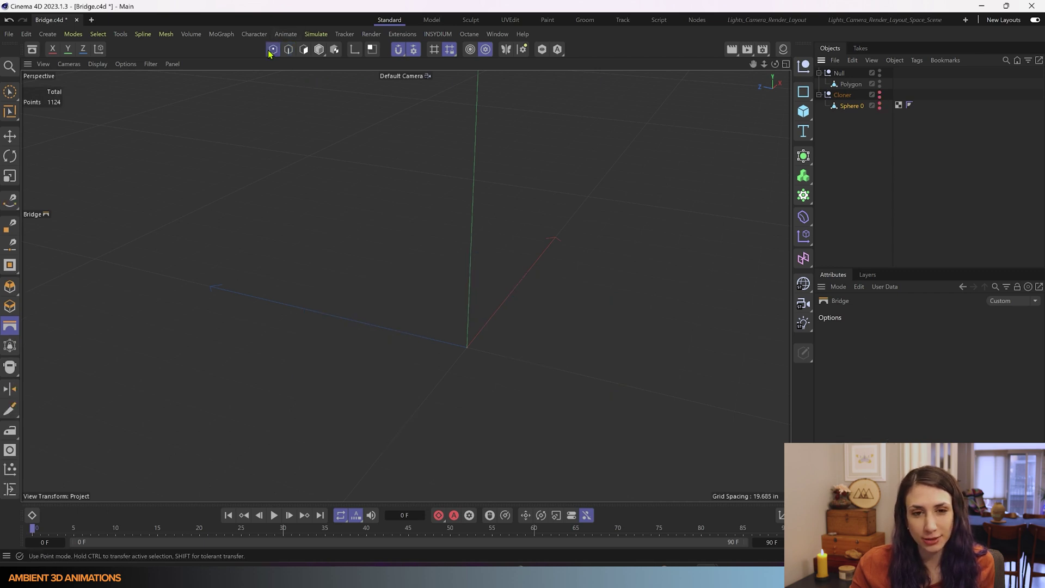
left_click(852, 85)
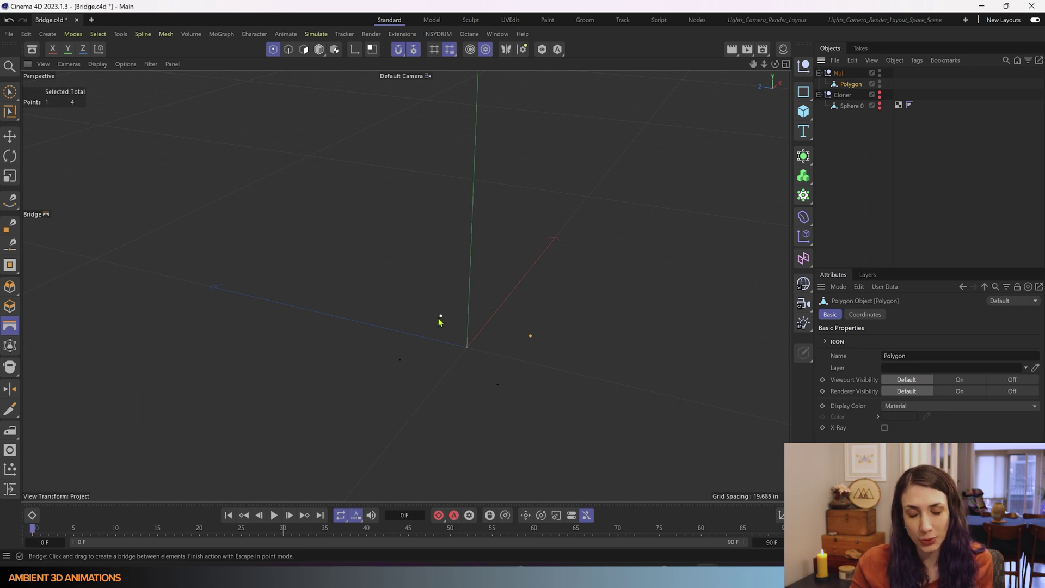
left_click_drag(583, 275, 629, 326, "alt")
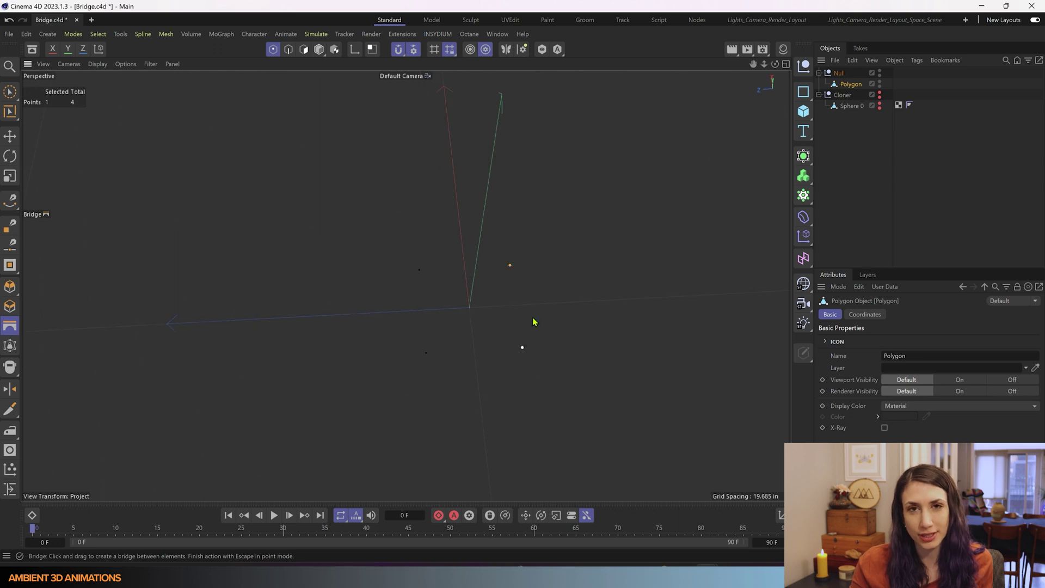
mouse_move(450, 262)
left_mouse_down("alt")
mouse_move(455, 275)
mouse_move(440, 268)
left_mouse_up("alt")
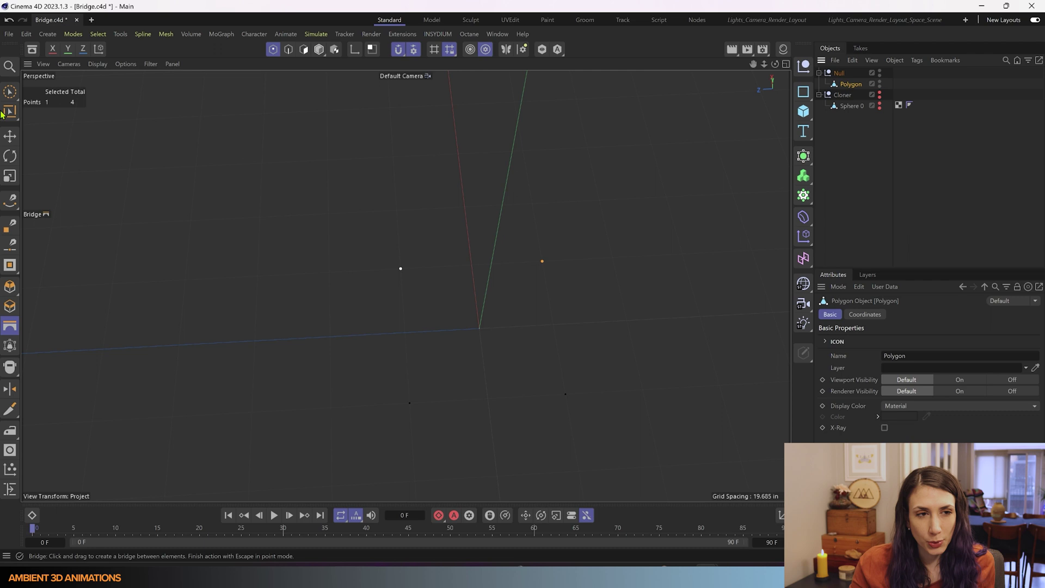
Bridge the Polygon object's four loose points into one flat quad
left_click(362, 303)
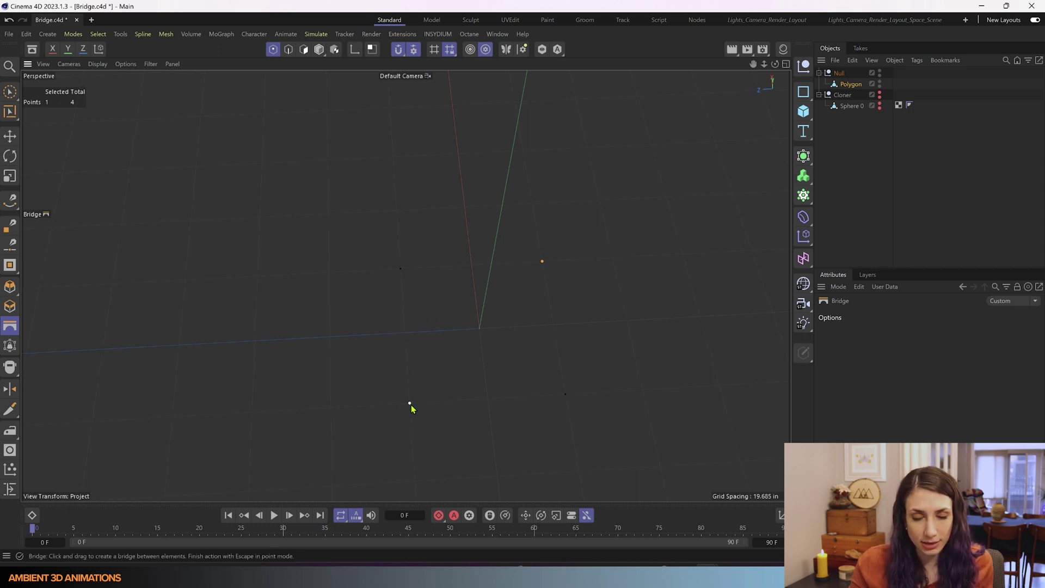
left_click_drag(409, 403, 407, 328)
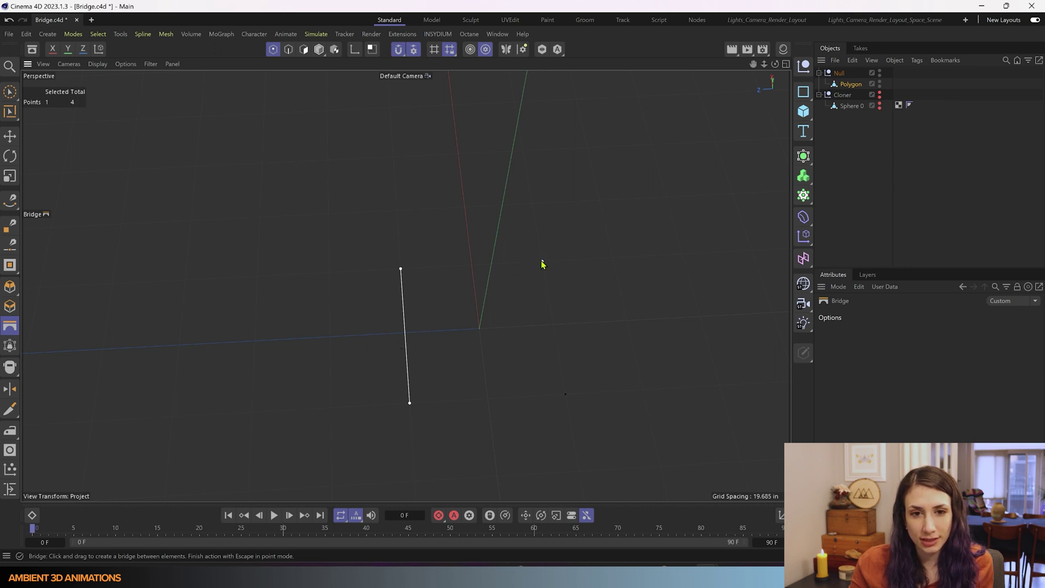
left_click_drag(542, 263, 566, 373)
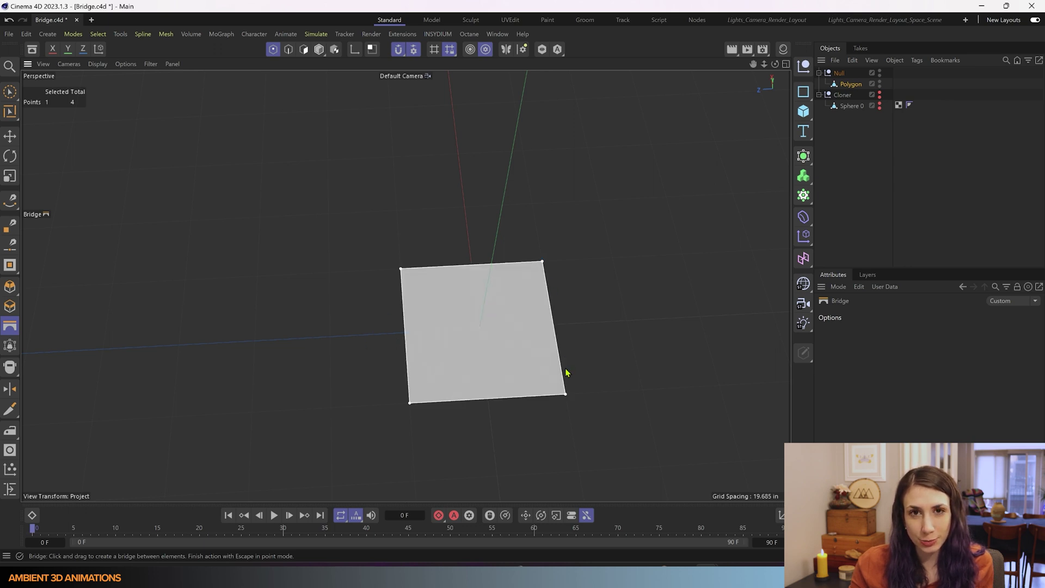
Turn the Cloner's editor visibility back on so the sphere ring surrounds the quad
left_click(10, 91)
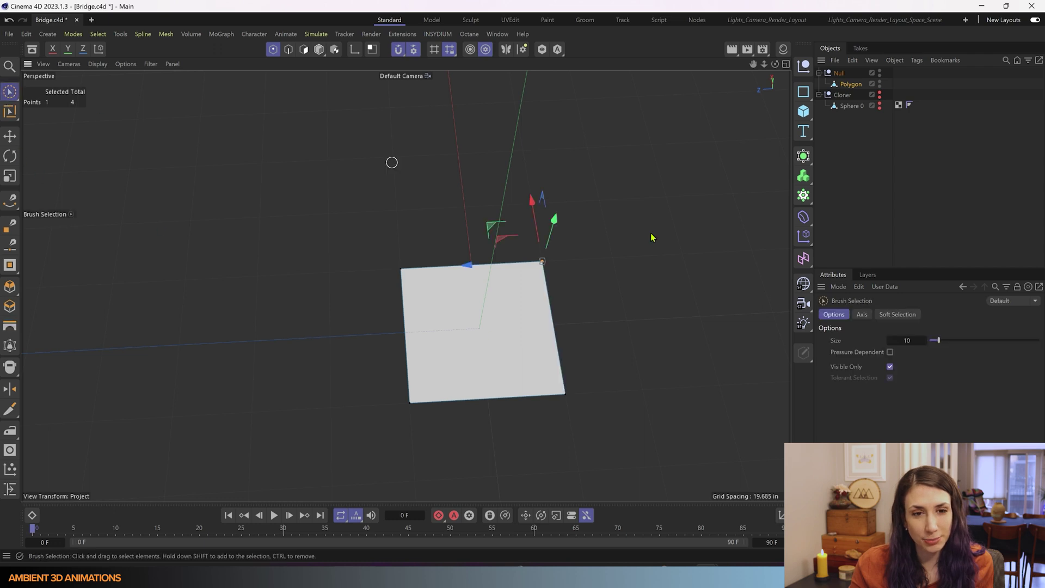
left_click_drag(660, 341, 605, 295, "alt")
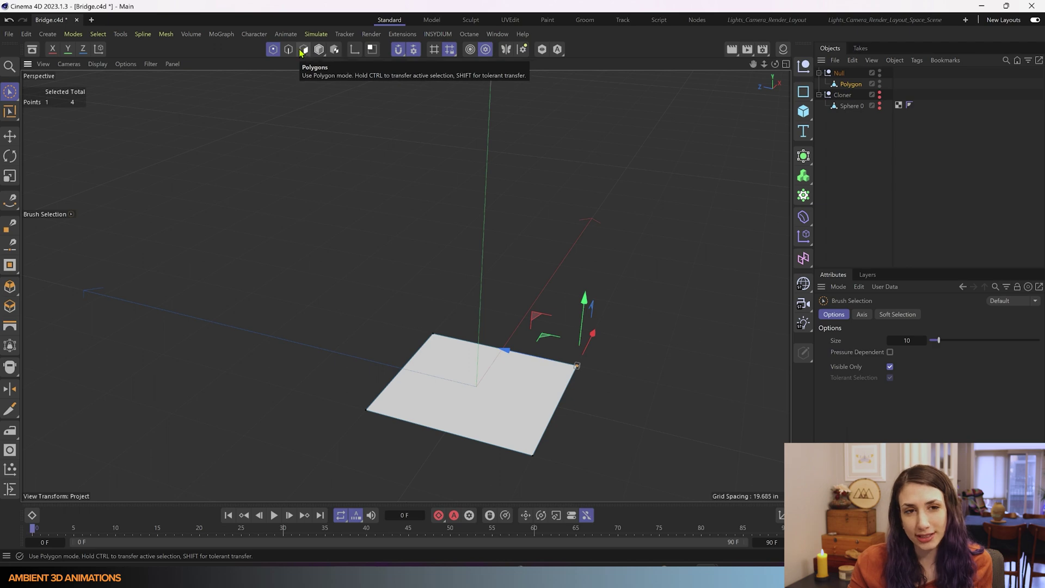
left_click(880, 93)
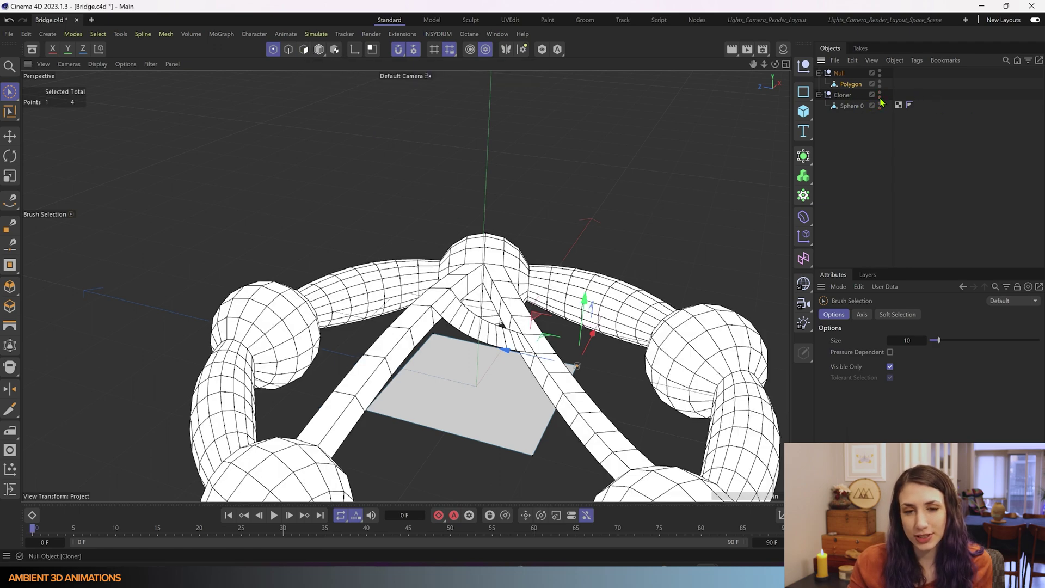
scroll(469, 276, "down", 6)
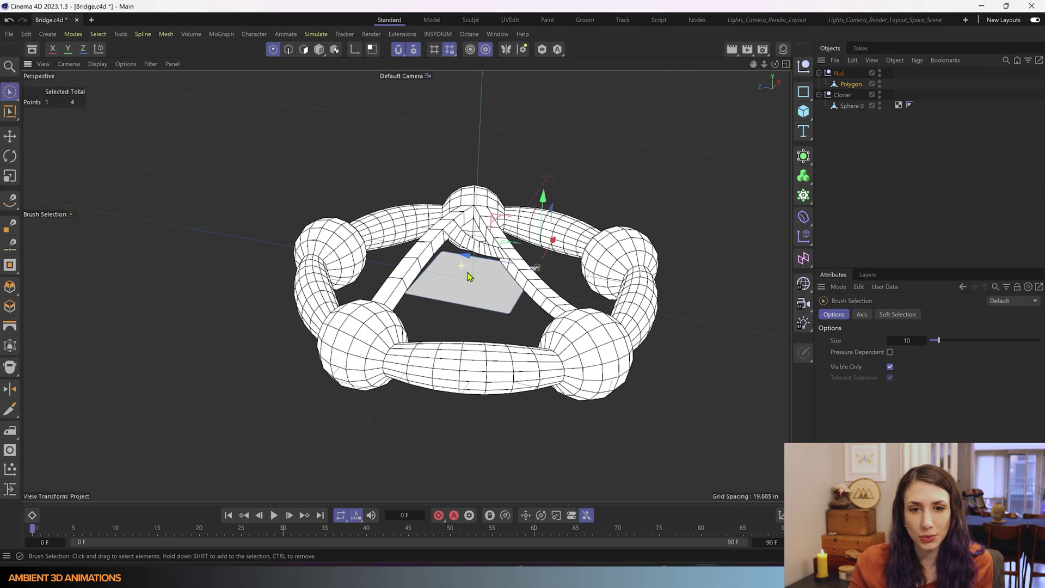
left_click_drag(469, 277, 471, 306, "alt")
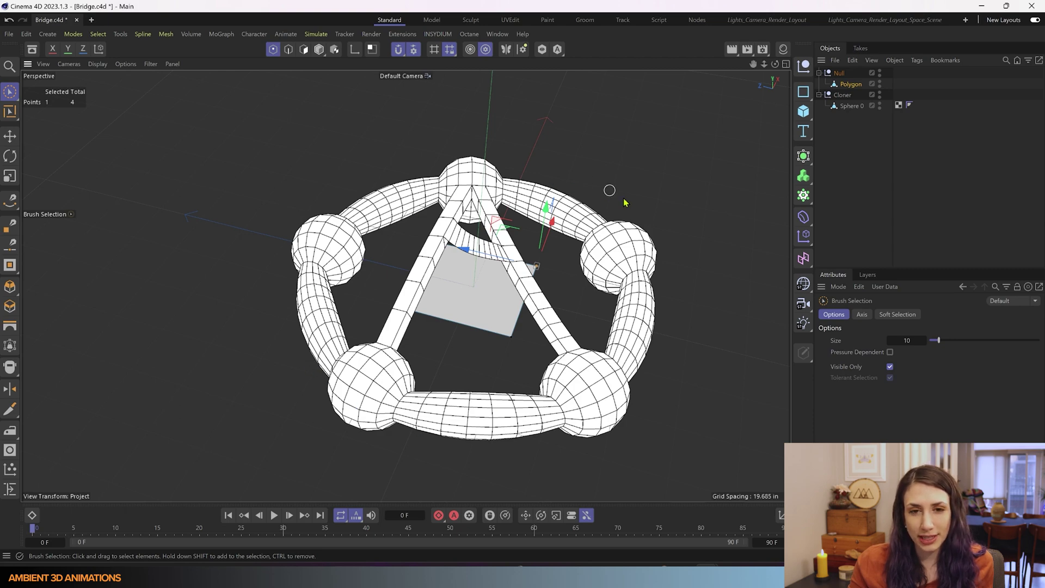
left_click_drag(495, 337, 457, 388, "alt")
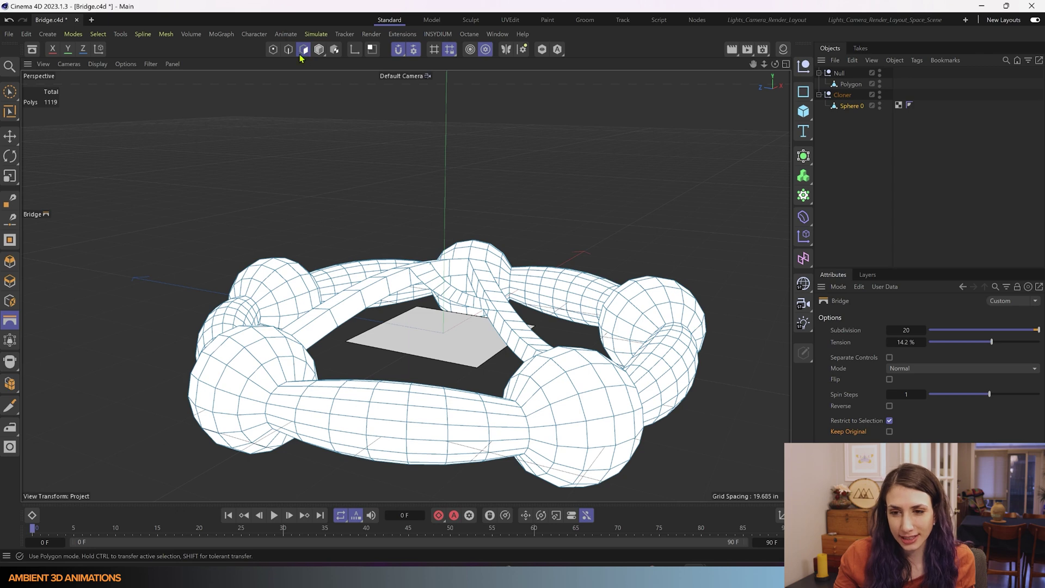
Bridge a polygon on the left strut to one on the right strut
left_click(347, 305)
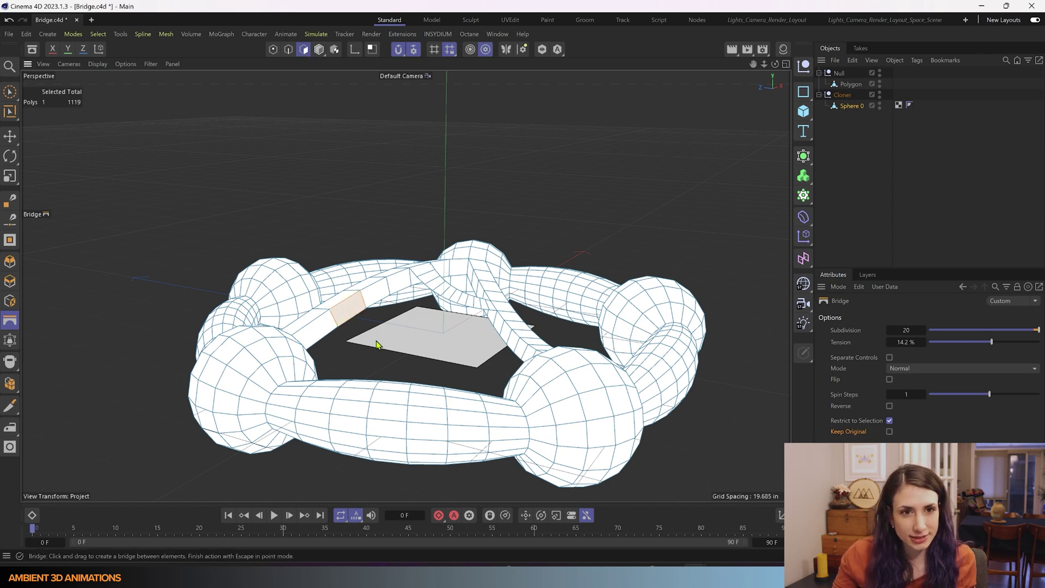
left_click_drag(376, 344, 394, 363, "alt")
left_click(519, 343, "shift")
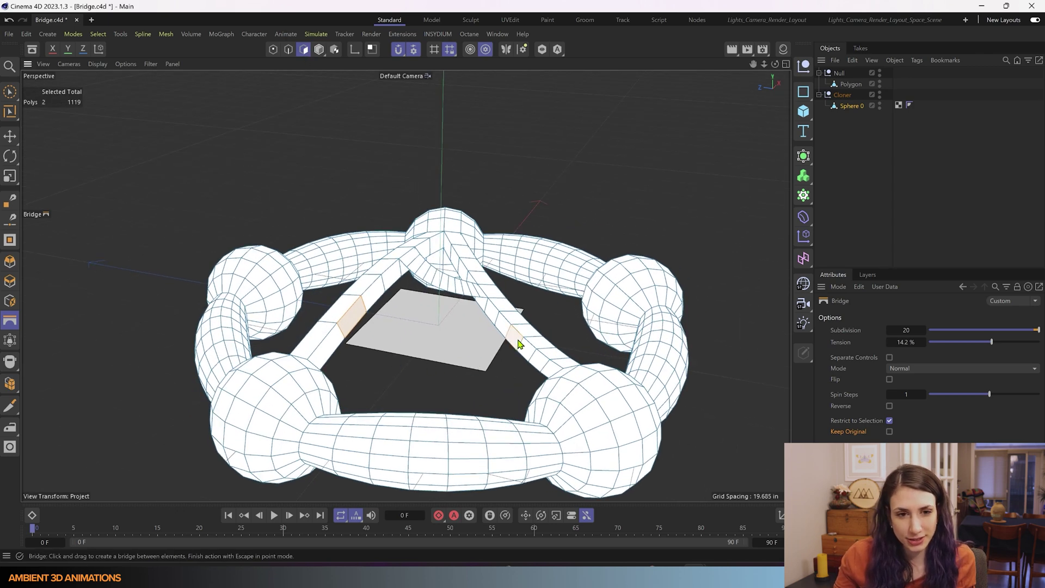
left_click(483, 341)
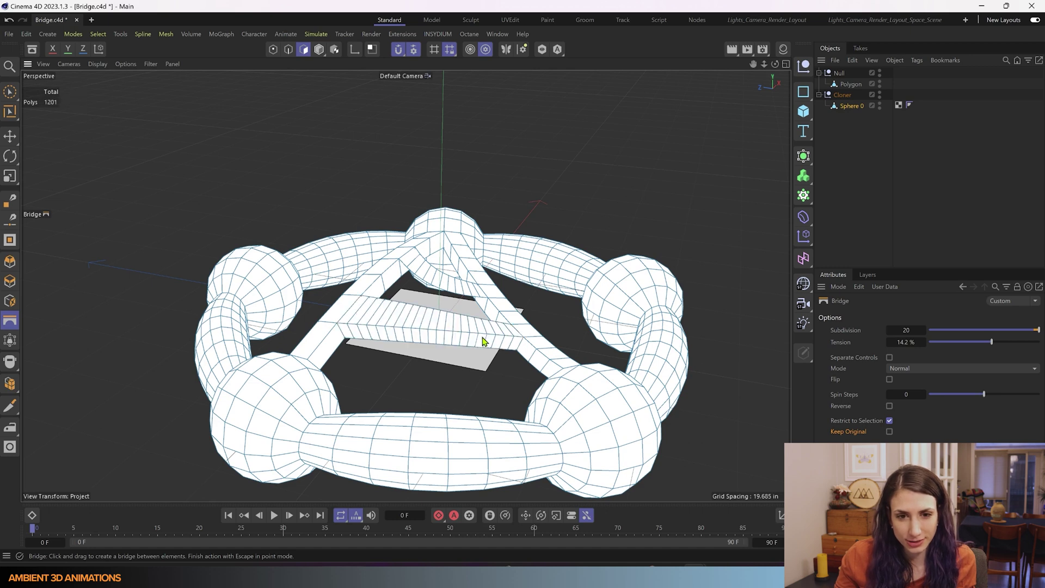
Raise the crossbar bridge's Spin Steps to 1 to twist the tube
left_click(926, 396)
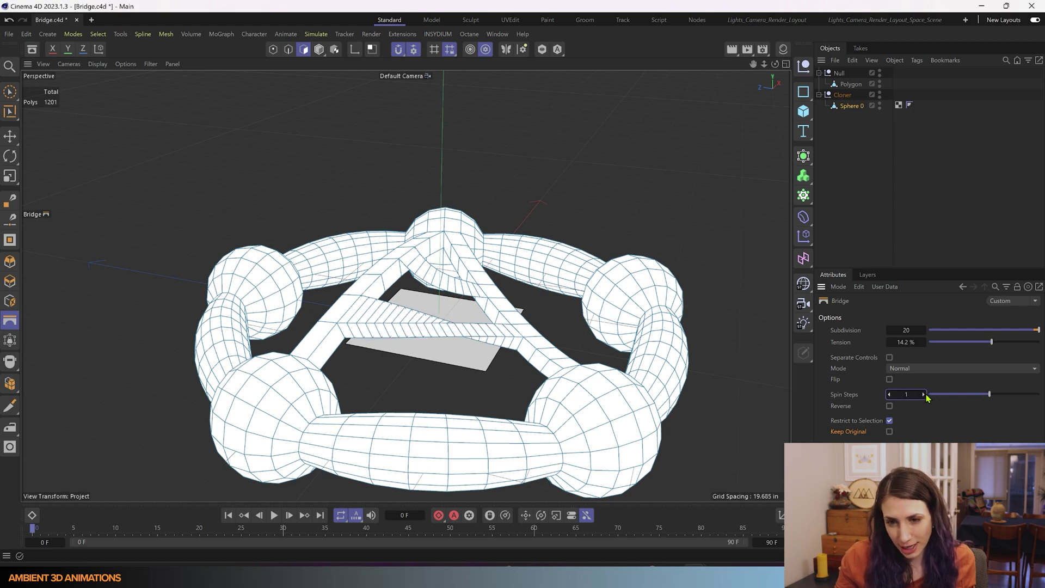
scroll(355, 269, "up", 2)
scroll(463, 359, "up", 2)
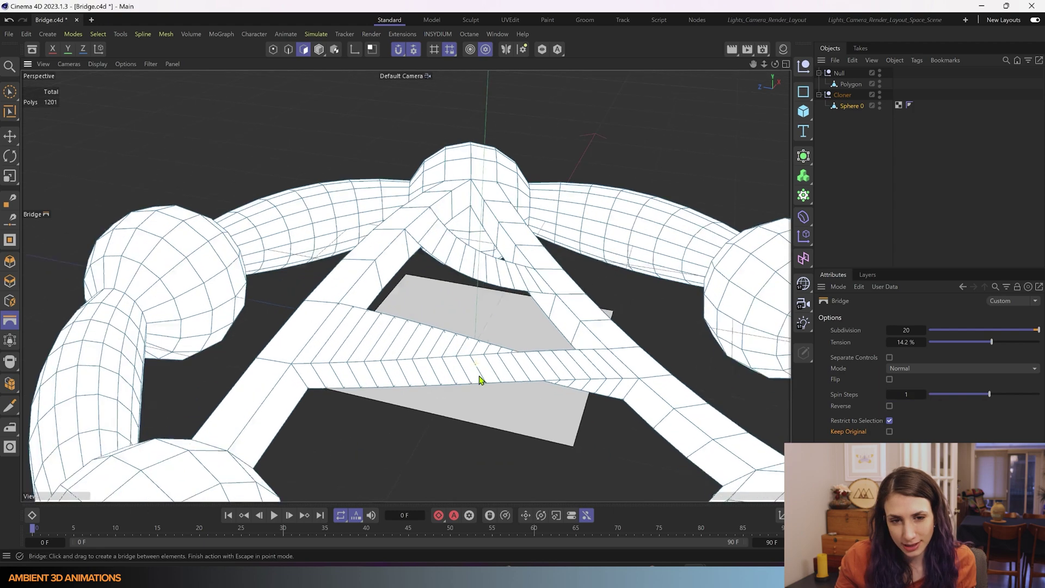
left_click_drag(481, 379, 492, 415, "alt")
scroll(473, 418, "up", 3)
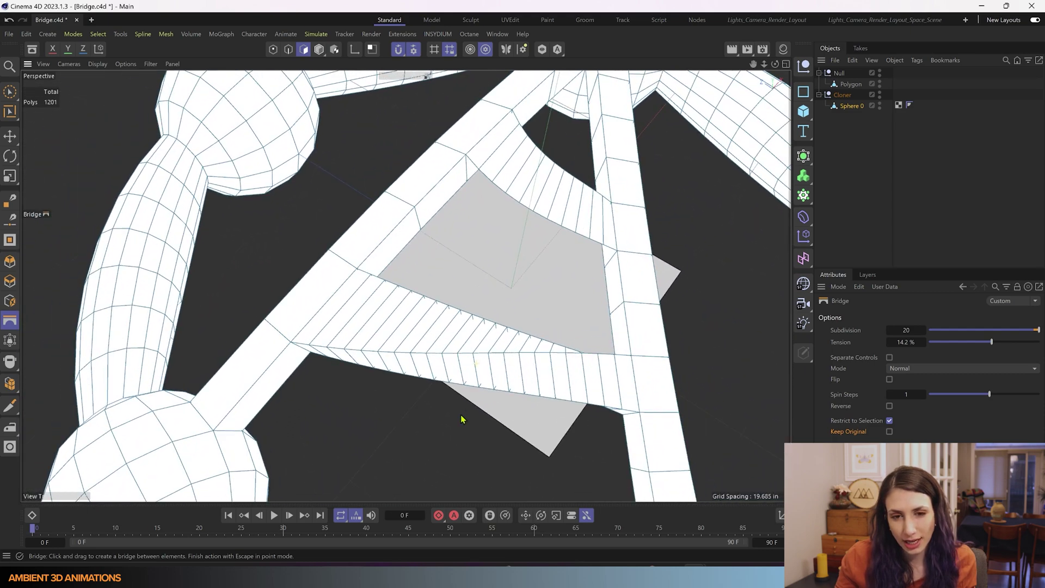
scroll(478, 331, "up", 1)
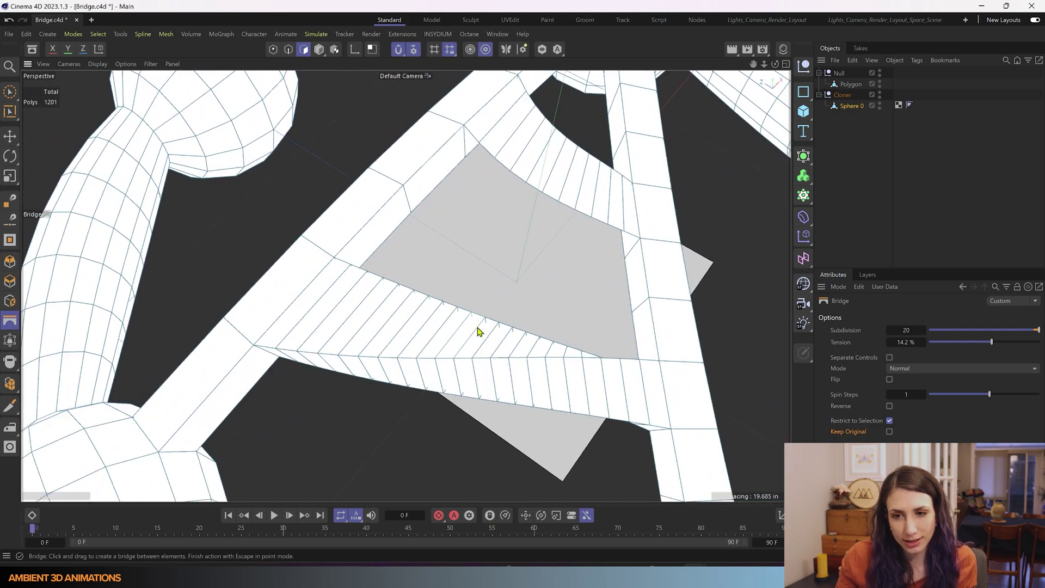
mouse_move(478, 331)
left_mouse_down("alt")
mouse_move(497, 392)
mouse_move(517, 415)
mouse_move(494, 319)
mouse_move(479, 309)
mouse_move(415, 332)
mouse_move(497, 328)
left_mouse_up("alt")
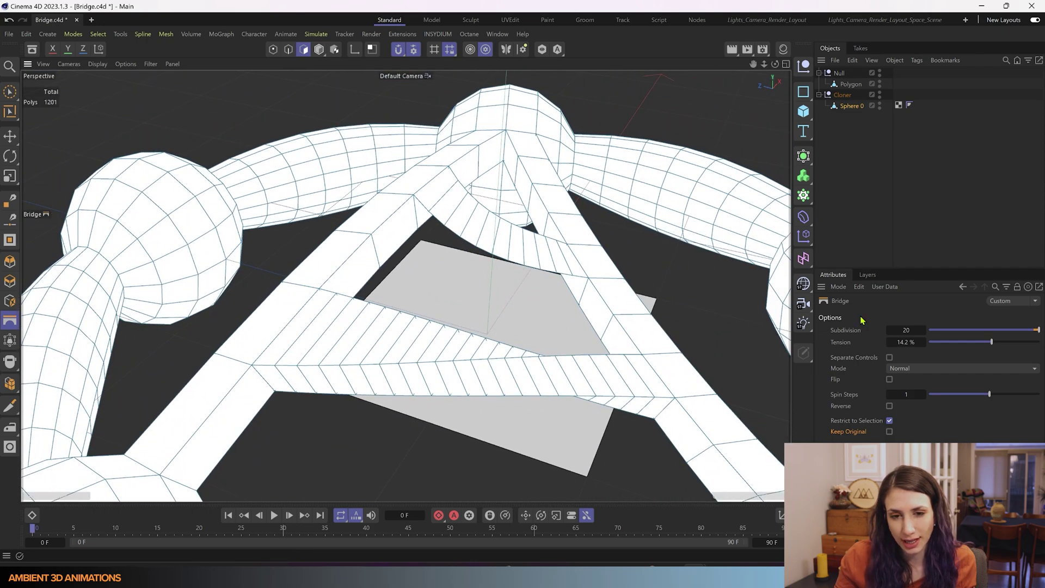
Bridge a polygon on the lower-left strut across to a polygon on the right strut
left_click(936, 370)
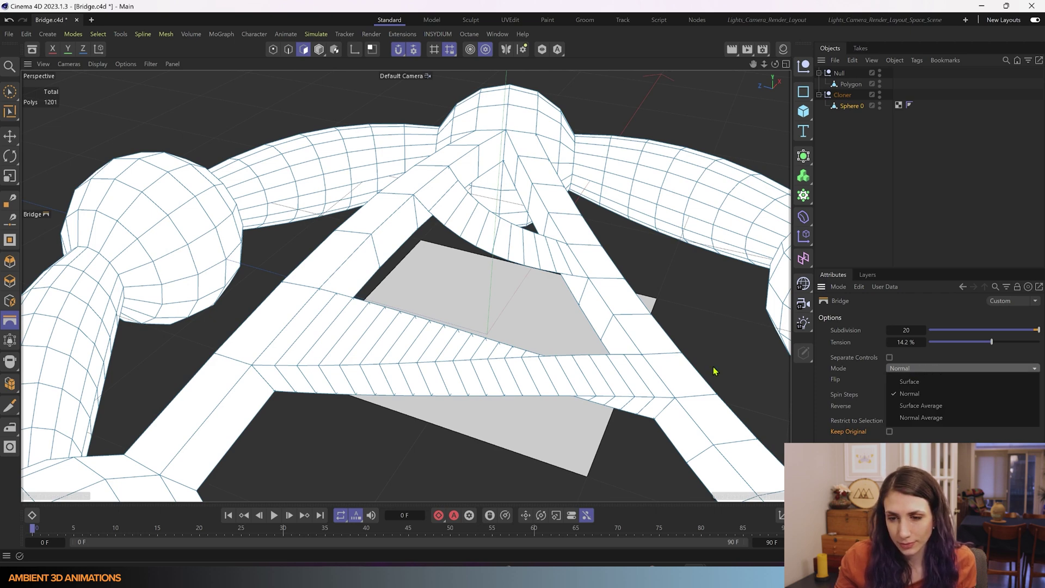
left_click(410, 478)
left_click(221, 416)
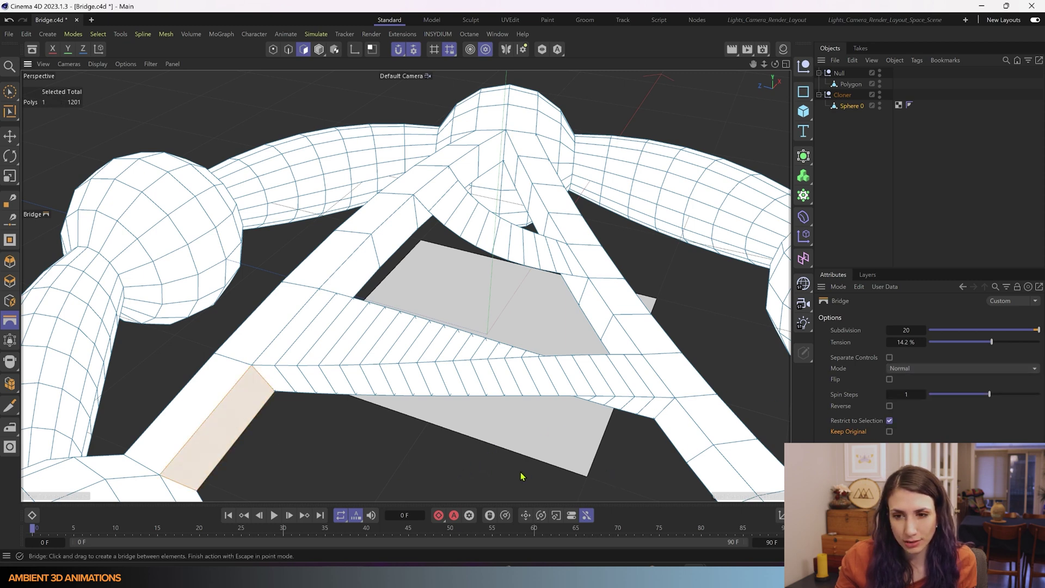
left_click_drag(520, 476, 513, 422, "alt")
left_click(731, 430, "shift")
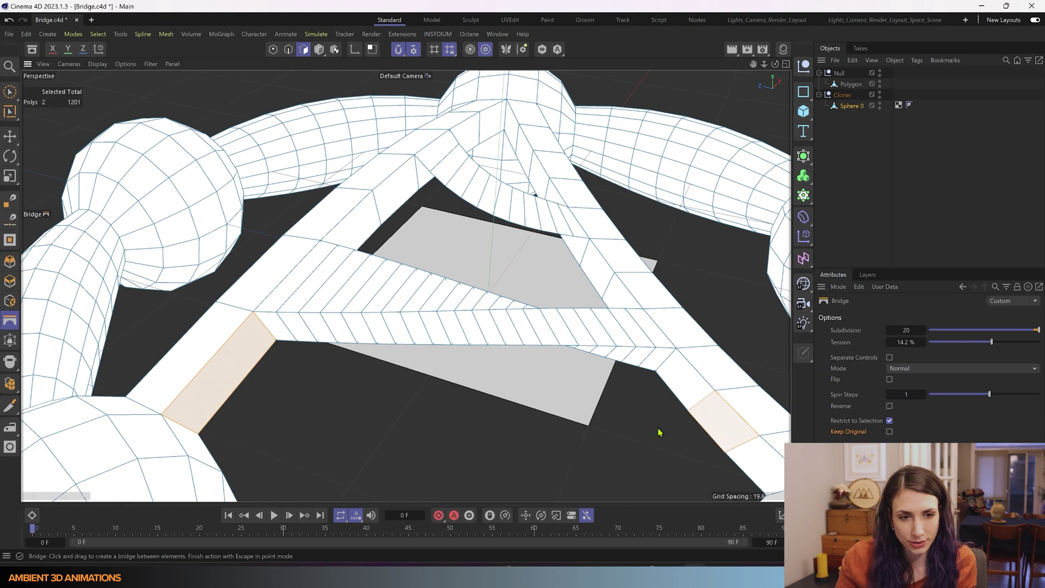
left_click_drag(217, 387, 654, 443)
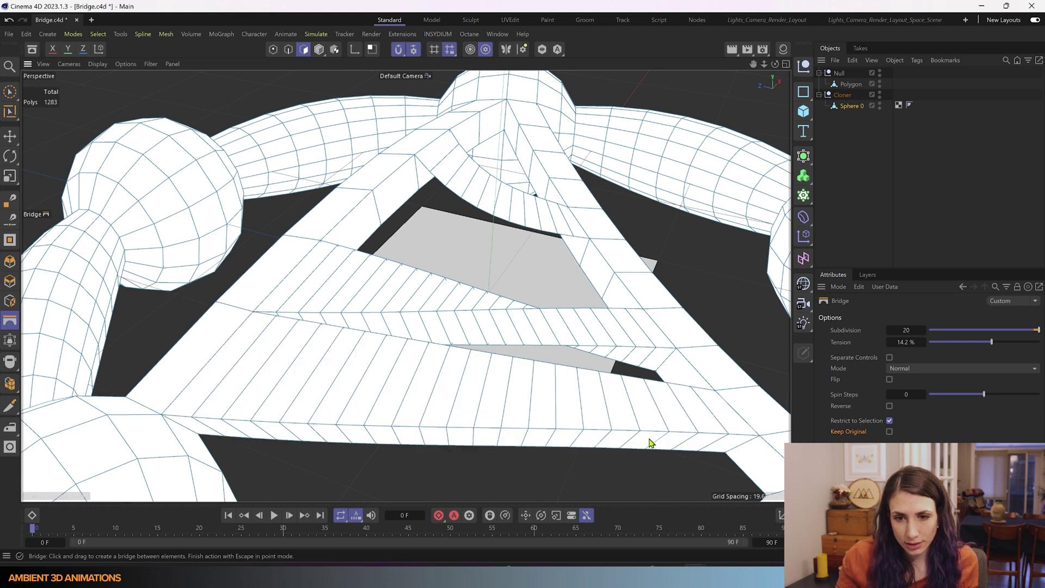
Switch the new bridge's Mode to Surface
left_click(914, 371)
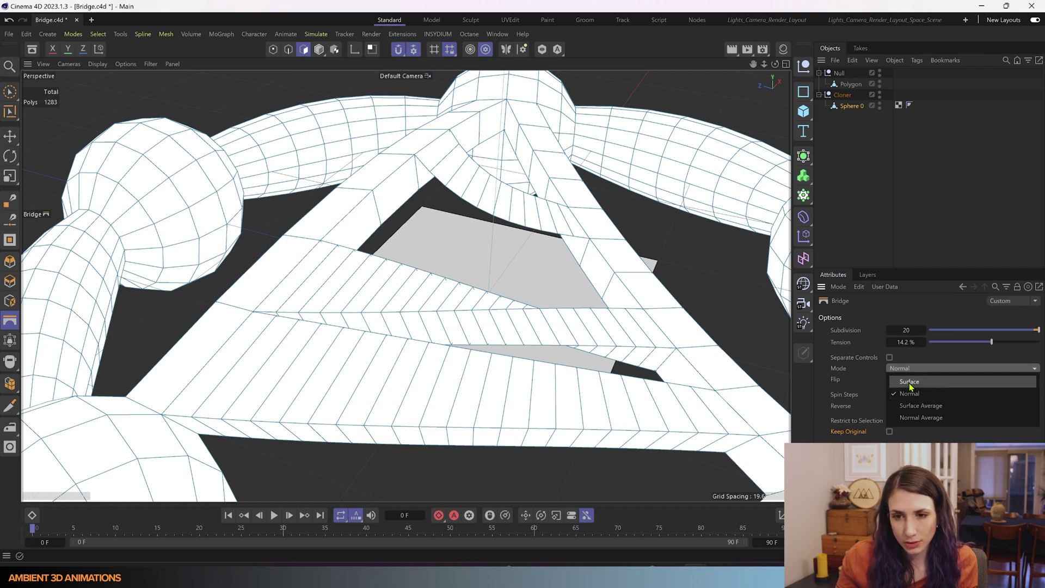
left_click(911, 383)
scroll(532, 445, "down", 5)
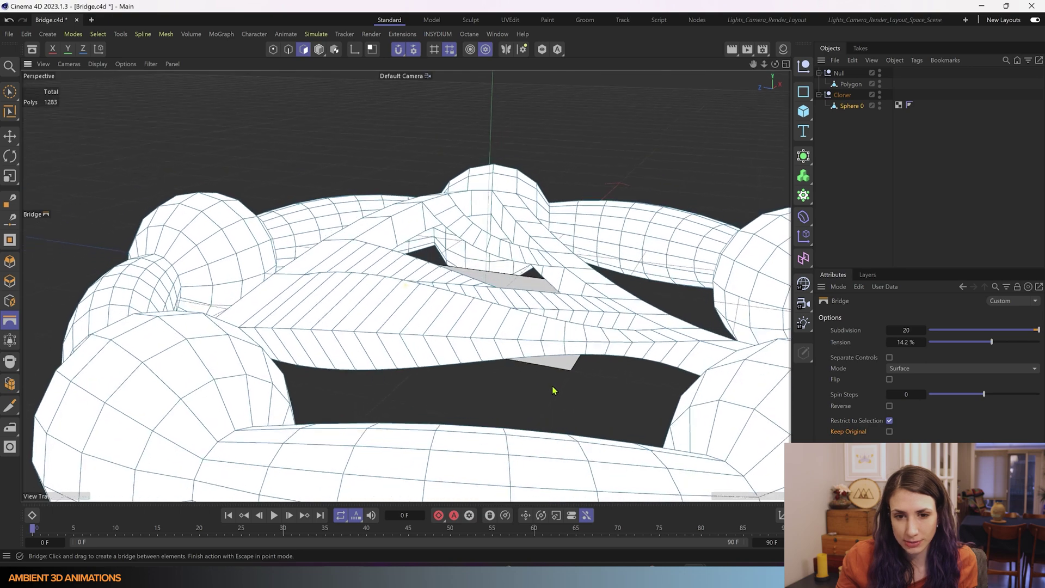
left_click_drag(554, 391, 562, 415, "alt")
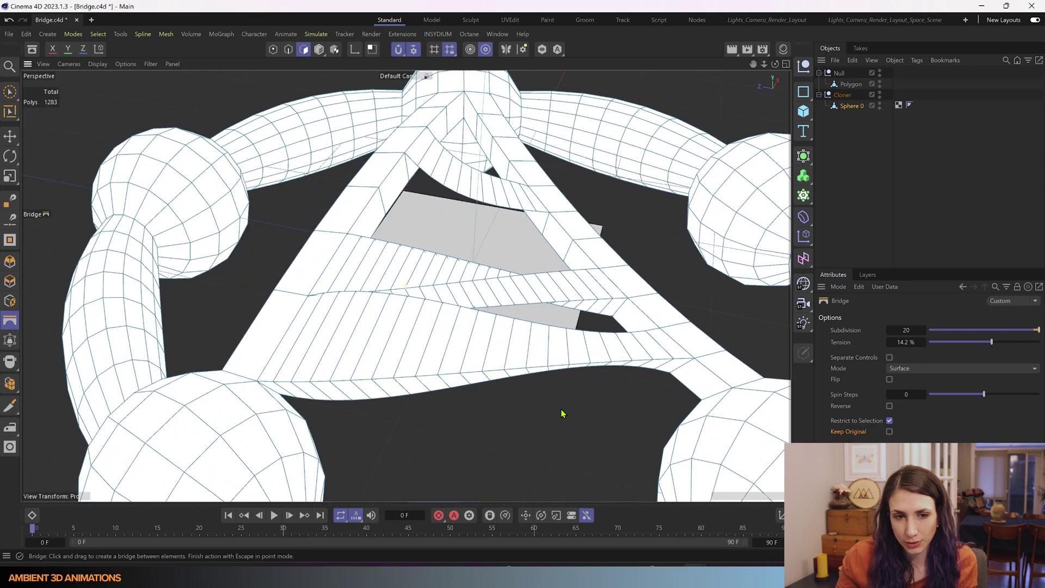
Compare Surface Average and Normal Average modes, then set the bridge back to Surface
left_click(928, 370)
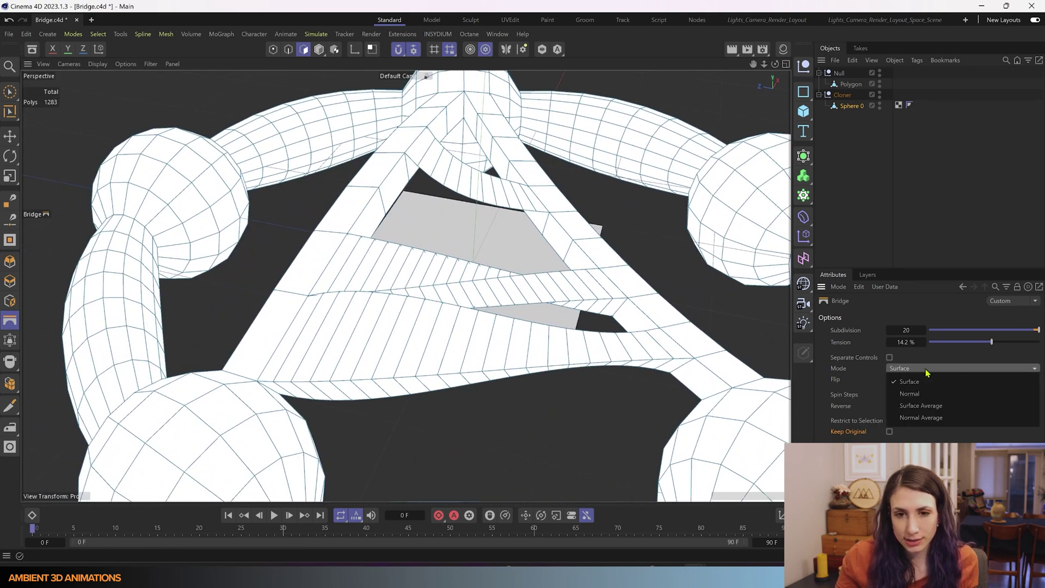
left_click(927, 407)
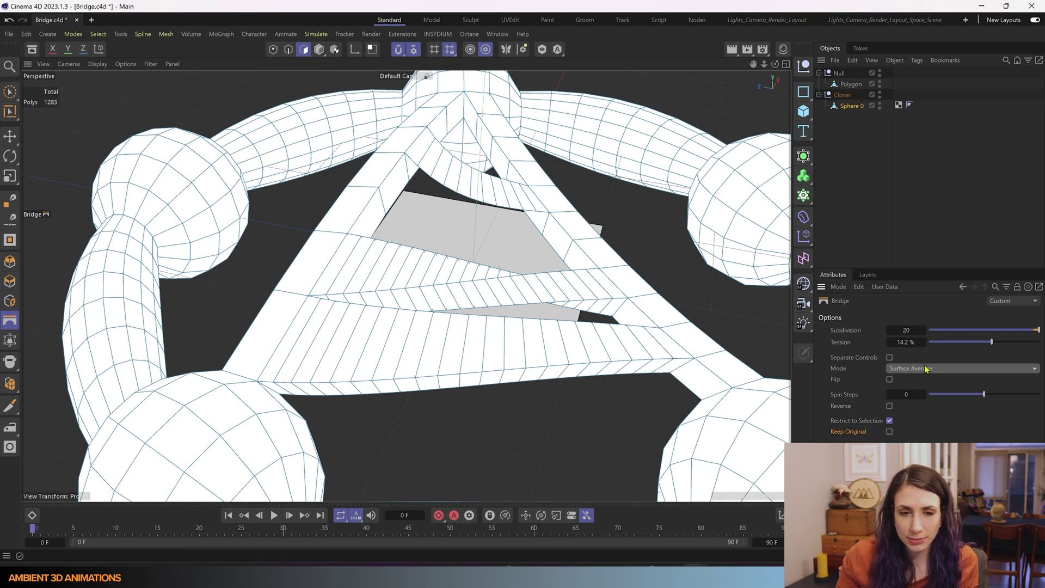
left_click(922, 370)
left_click(920, 420)
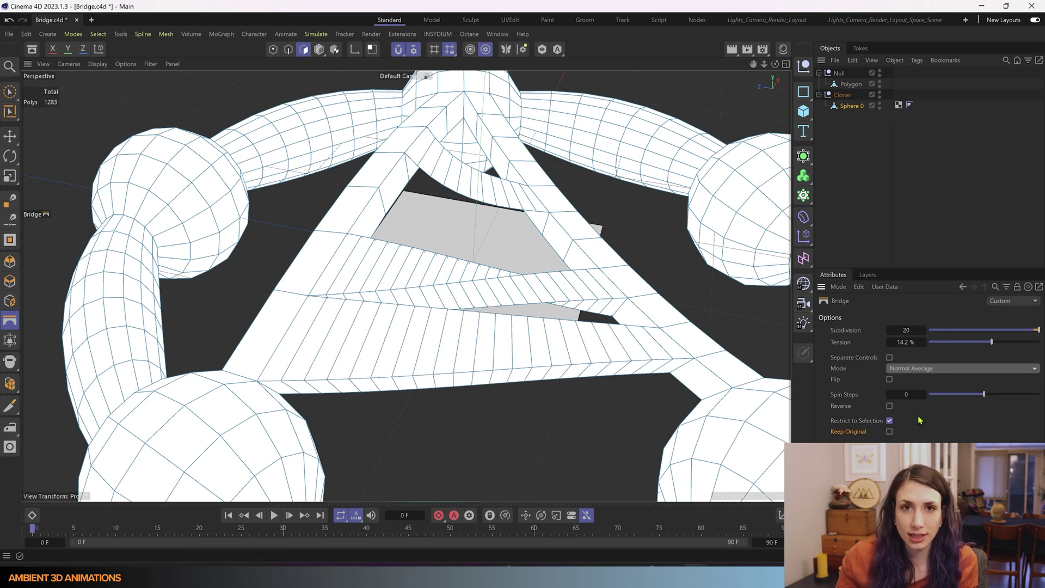
left_click(931, 371)
left_click(929, 388)
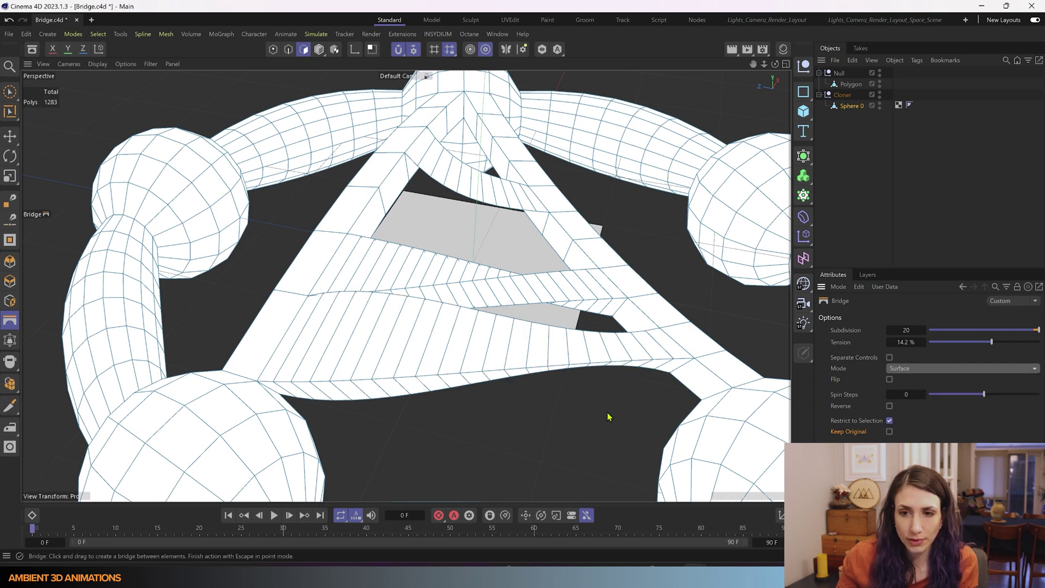
left_click_drag(532, 420, 520, 389, "alt")
left_click_drag(574, 424, 562, 374, "alt")
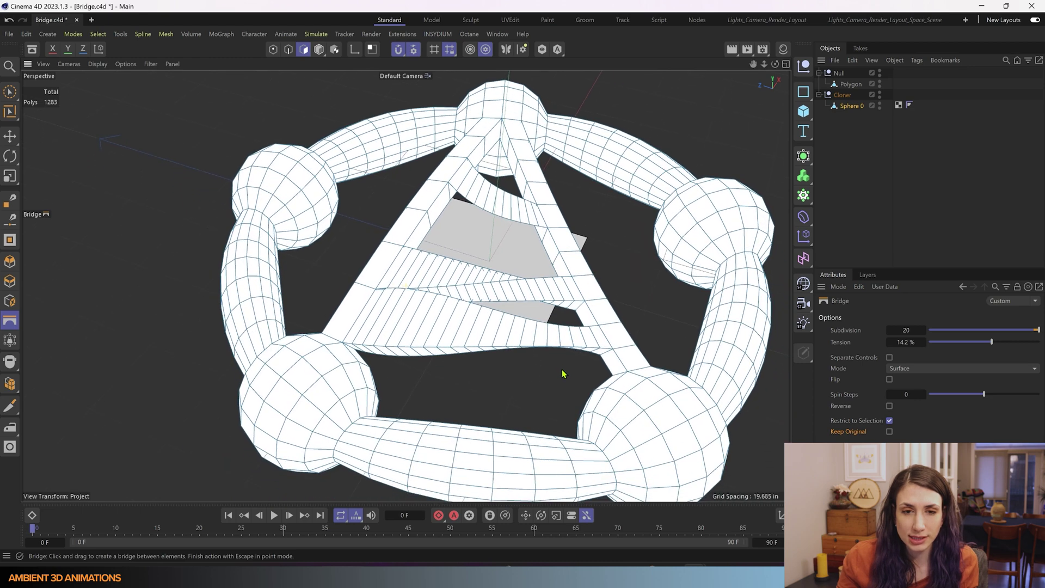